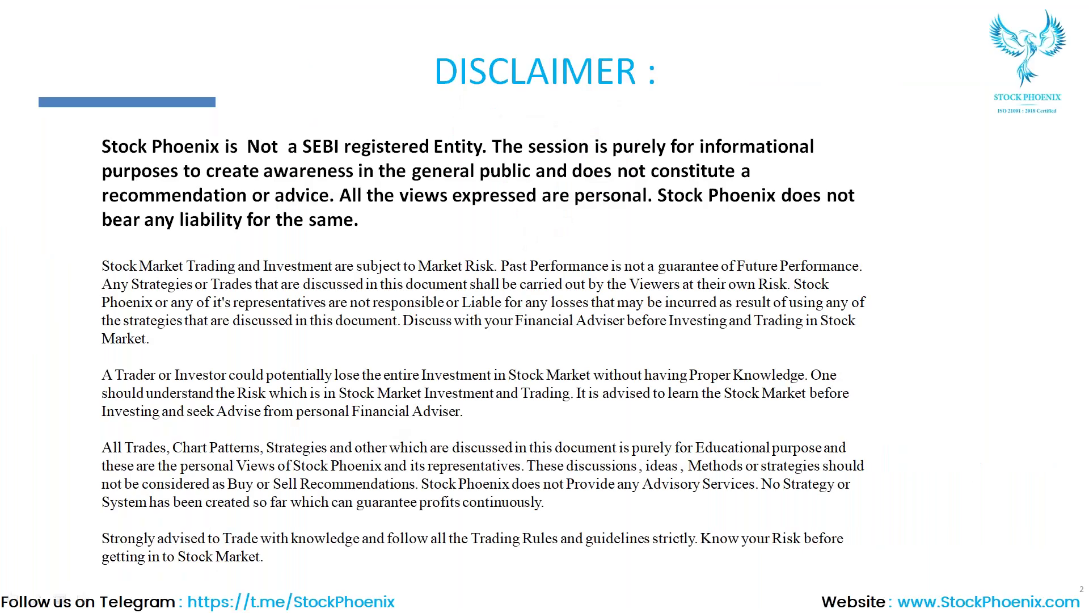
Switch from the slide show to the Chrome window with the TradingView chart of BPCL
key(super+Tab)
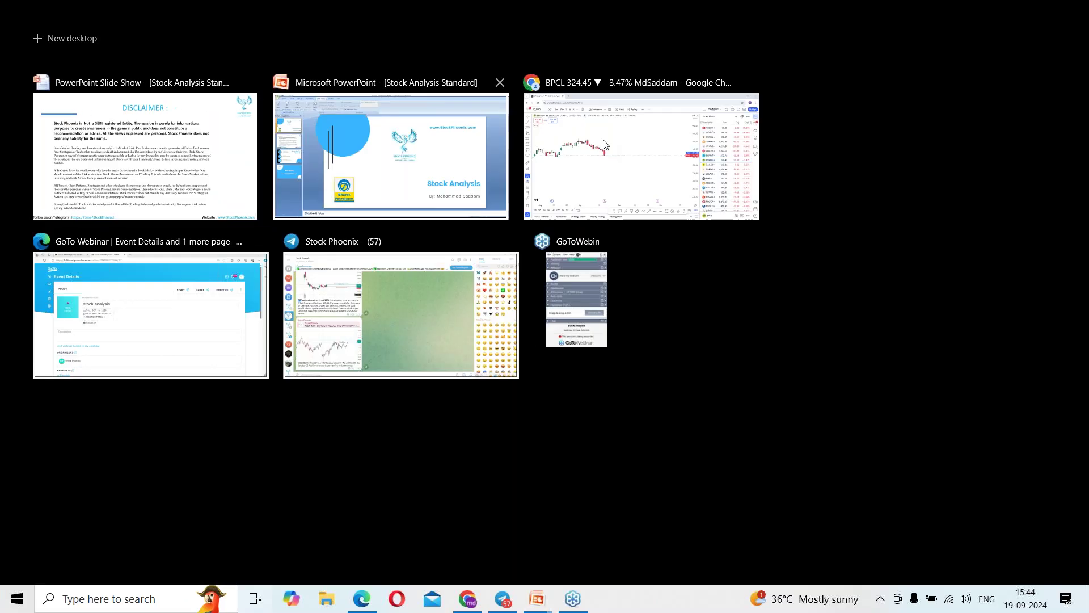
click(634, 145)
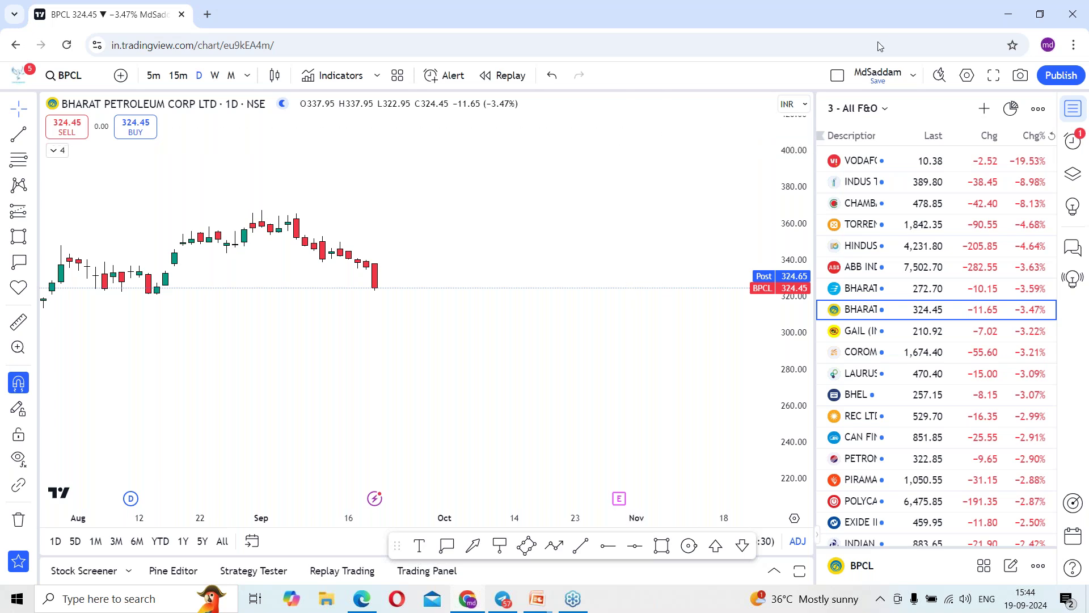
Examine BPCL's daily price history over the past months, including the August–September rise and decline
scroll(521, 346, down, 2)
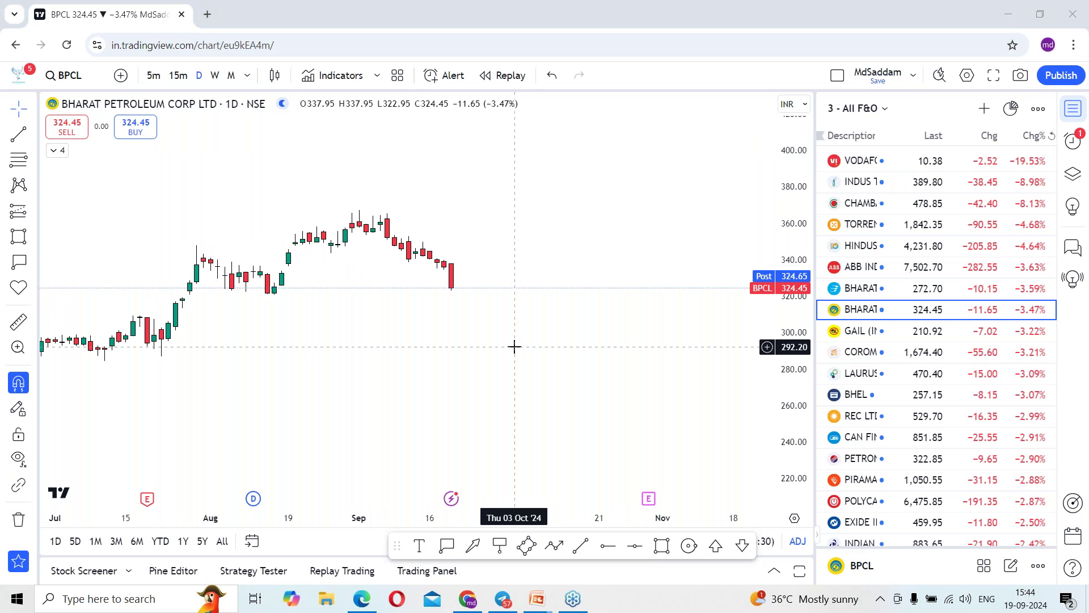
scroll(511, 341, down, 1)
scroll(576, 344, down, 2)
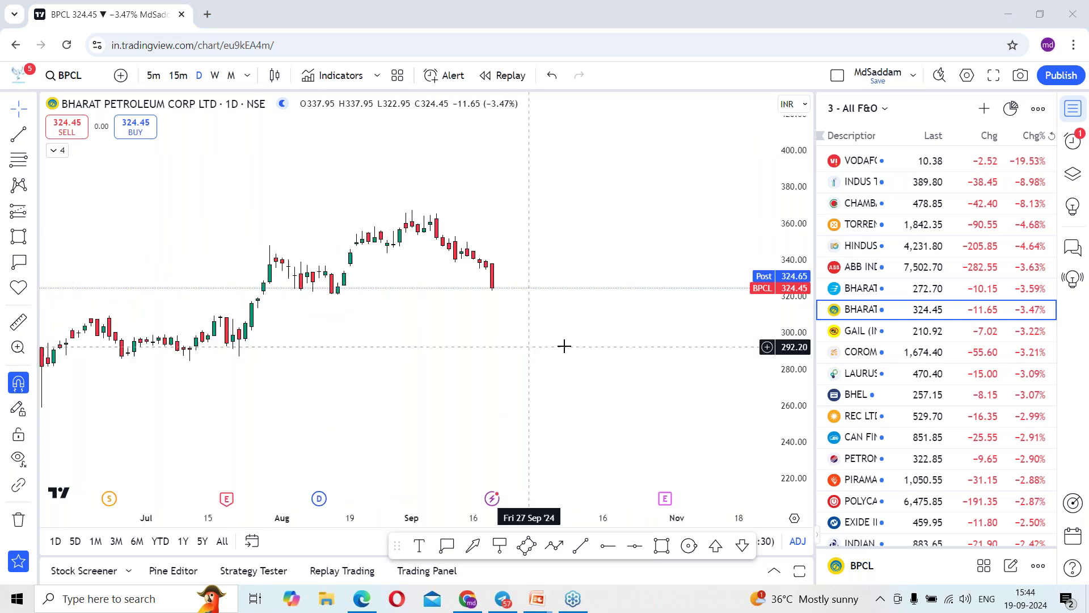
scroll(685, 354, down, 2)
scroll(686, 354, up, 6)
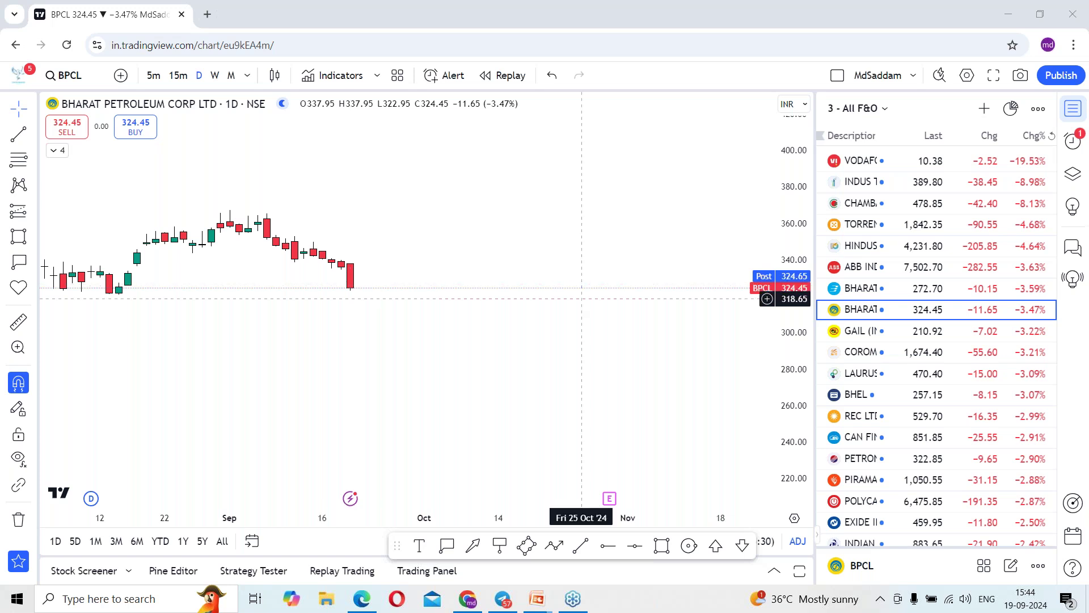
scroll(619, 328, down, 5)
scroll(624, 326, down, 5)
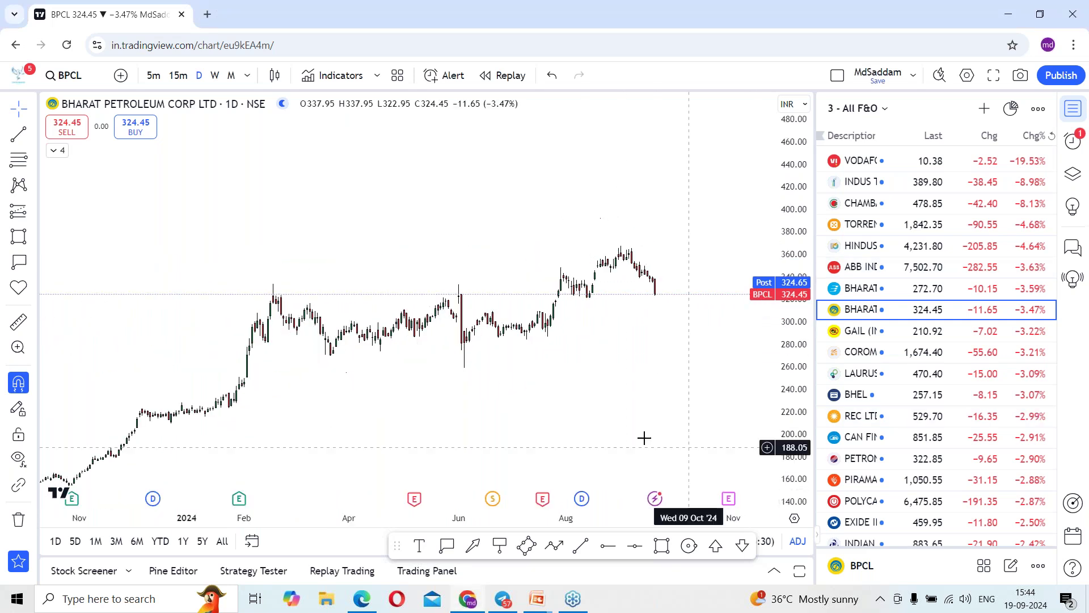
scroll(760, 288, up, 3)
scroll(635, 355, up, 2)
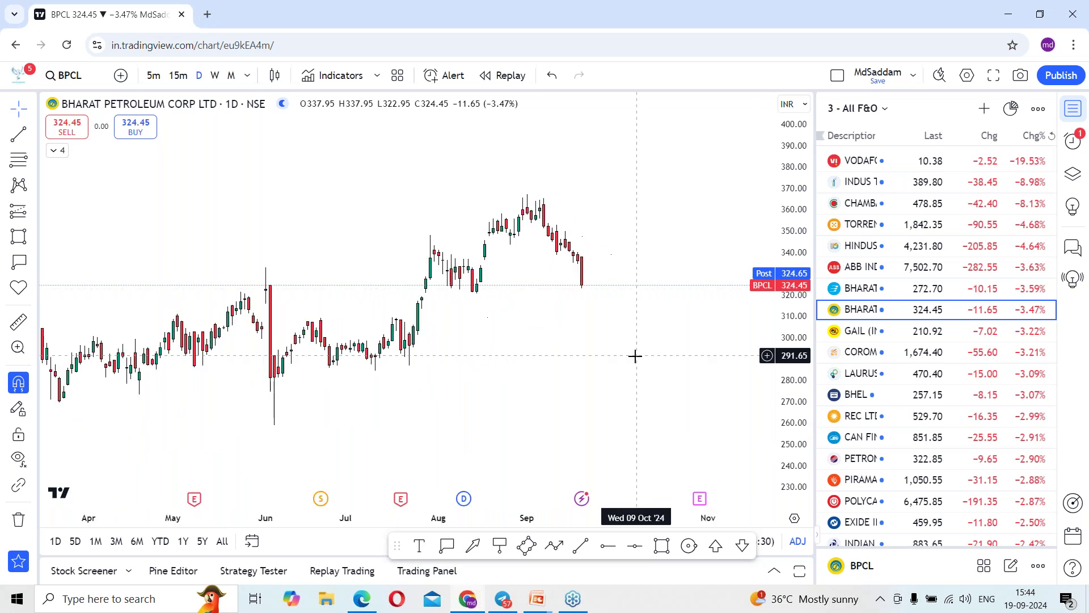
scroll(573, 313, down, 3)
Switch the chart to the weekly timeframe and draw a horizontal ray from the February 2024 high at 333.30
click(215, 76)
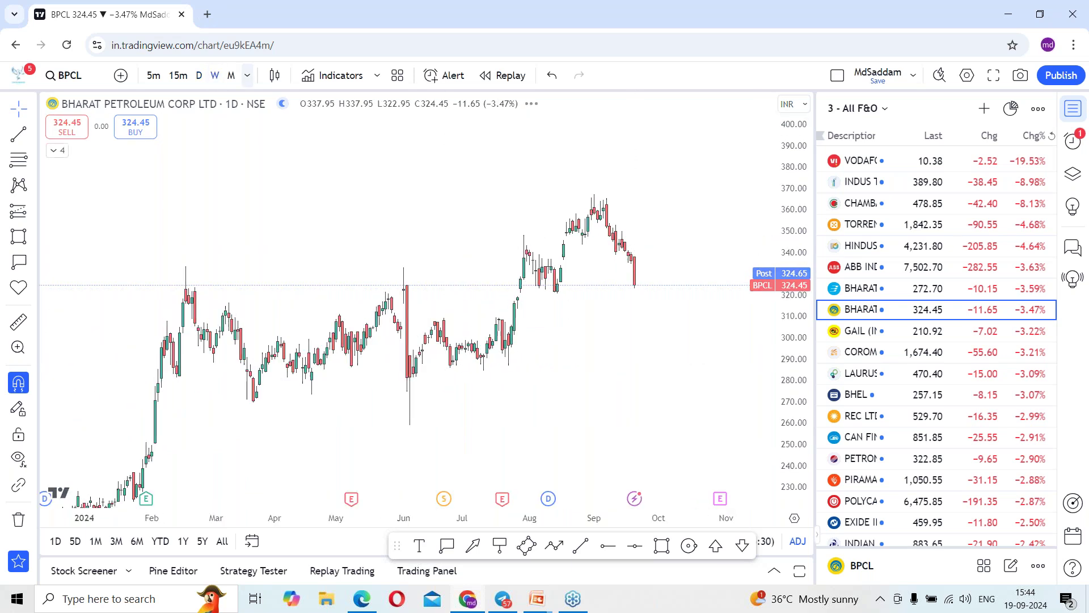
scroll(684, 425, down, 3)
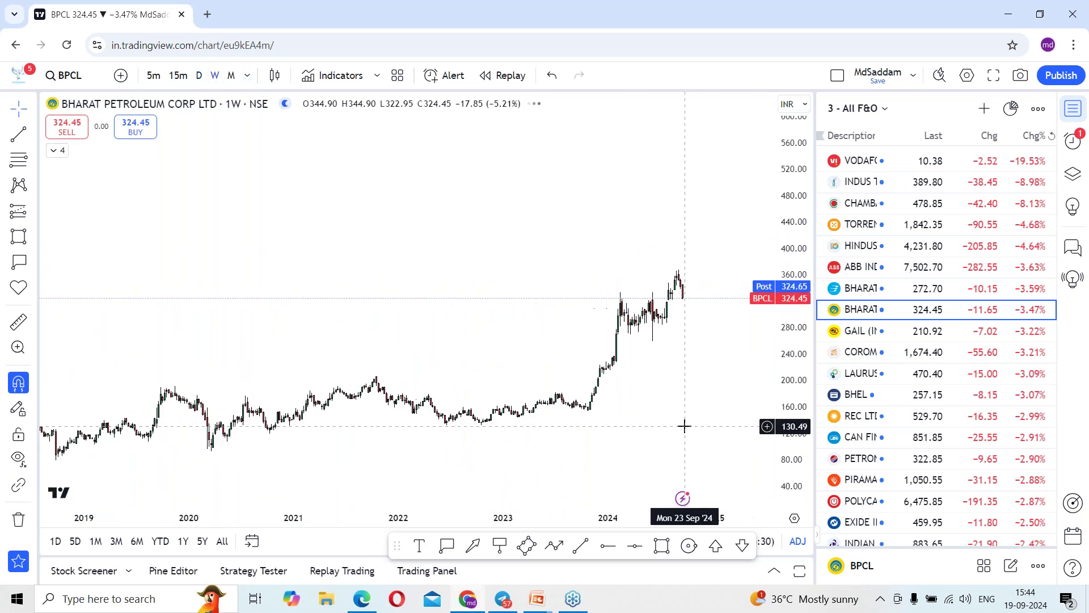
scroll(684, 423, up, 5)
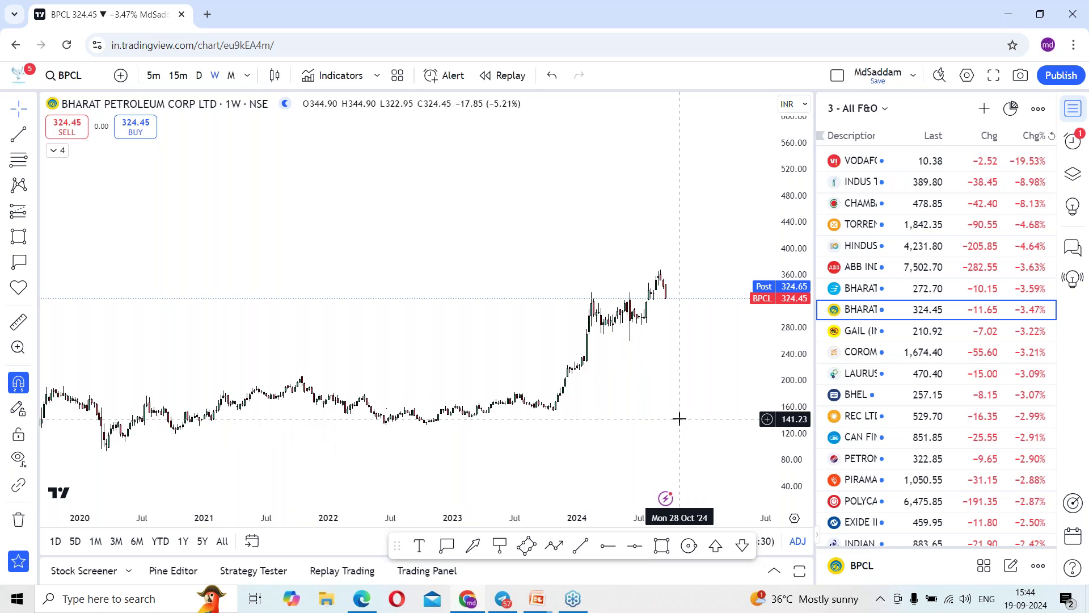
scroll(731, 356, up, 5)
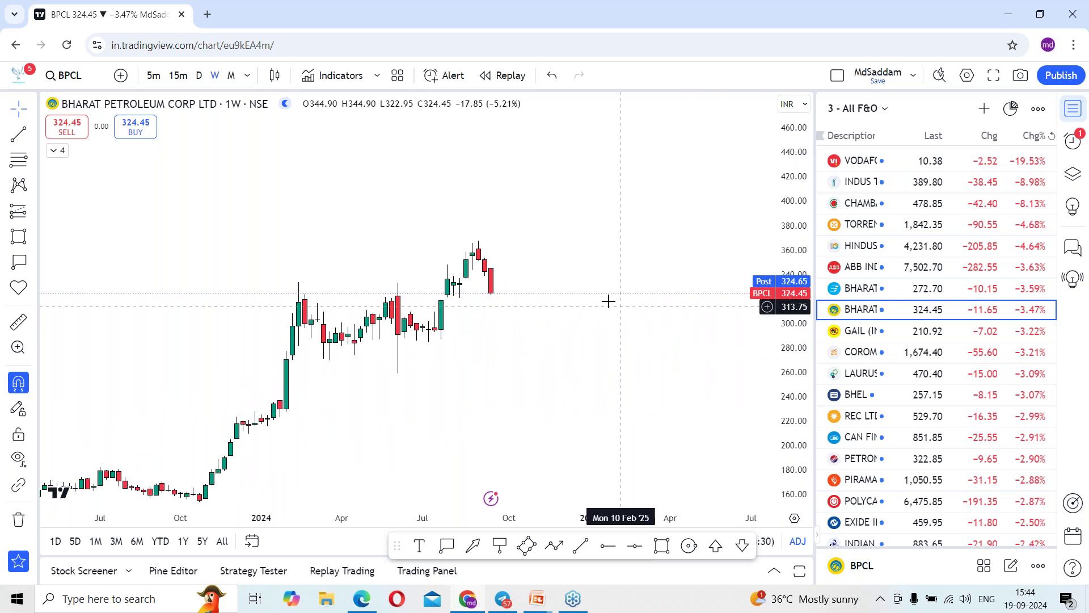
scroll(600, 305, up, 3)
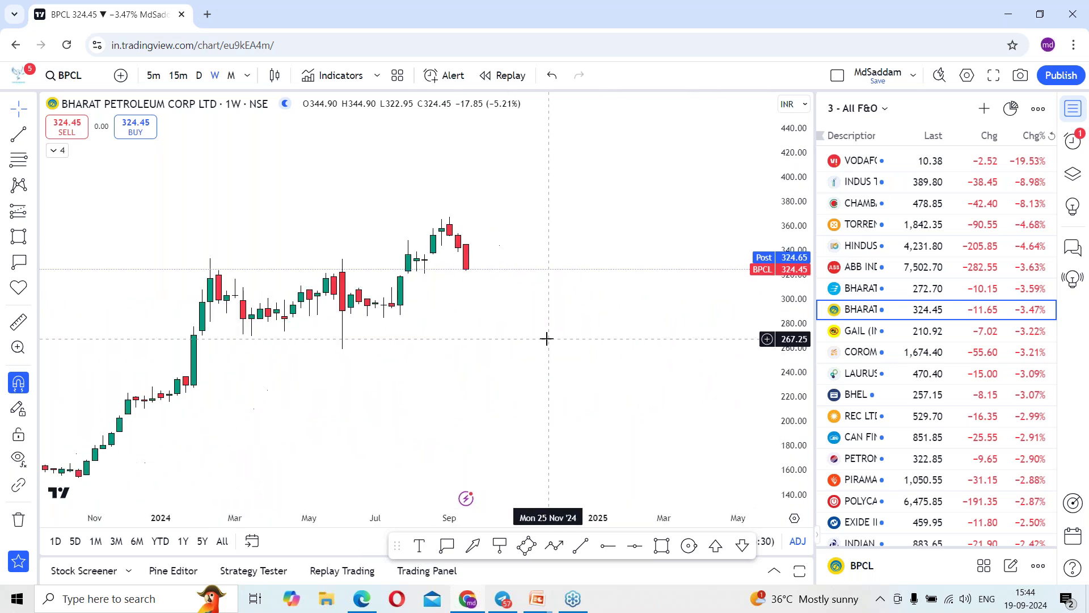
click(614, 546)
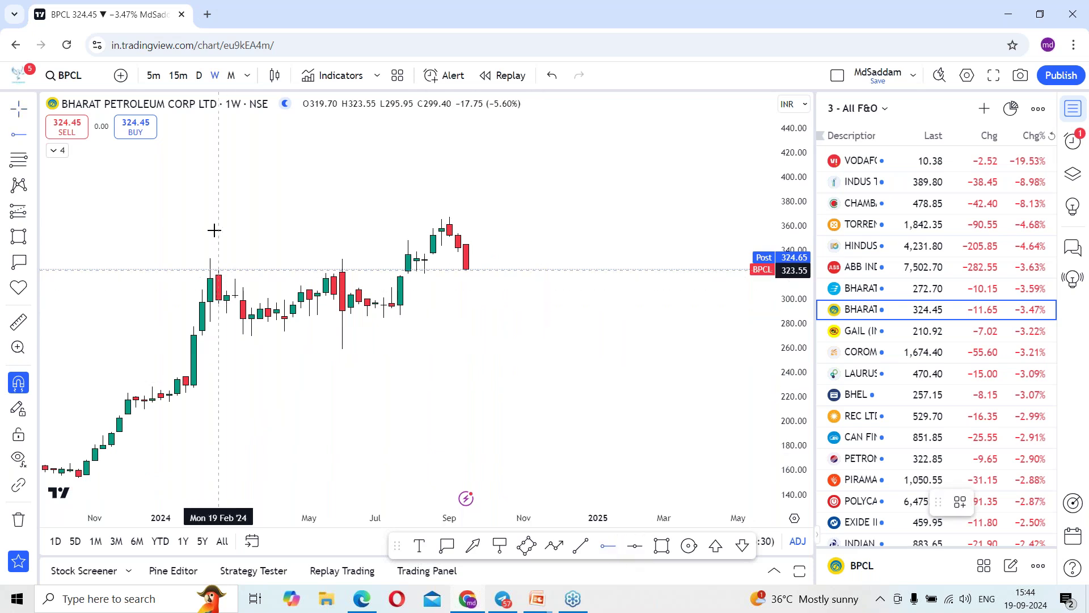
click(213, 259)
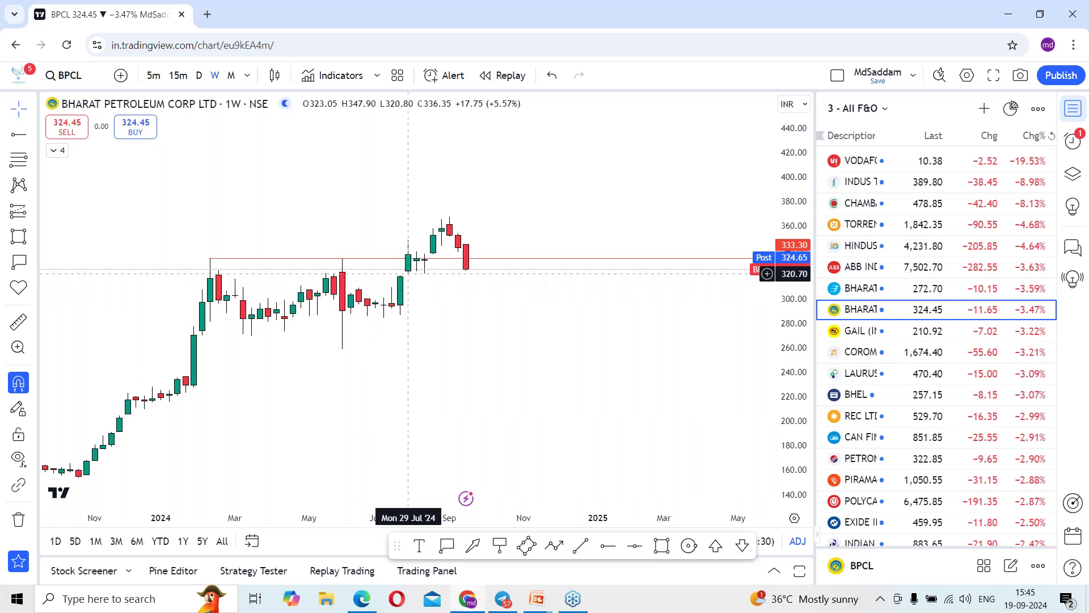
Draw a circle around the 29 Jul '24 weekly candle that breaks above the horizontal ray
click(689, 546)
click(408, 254)
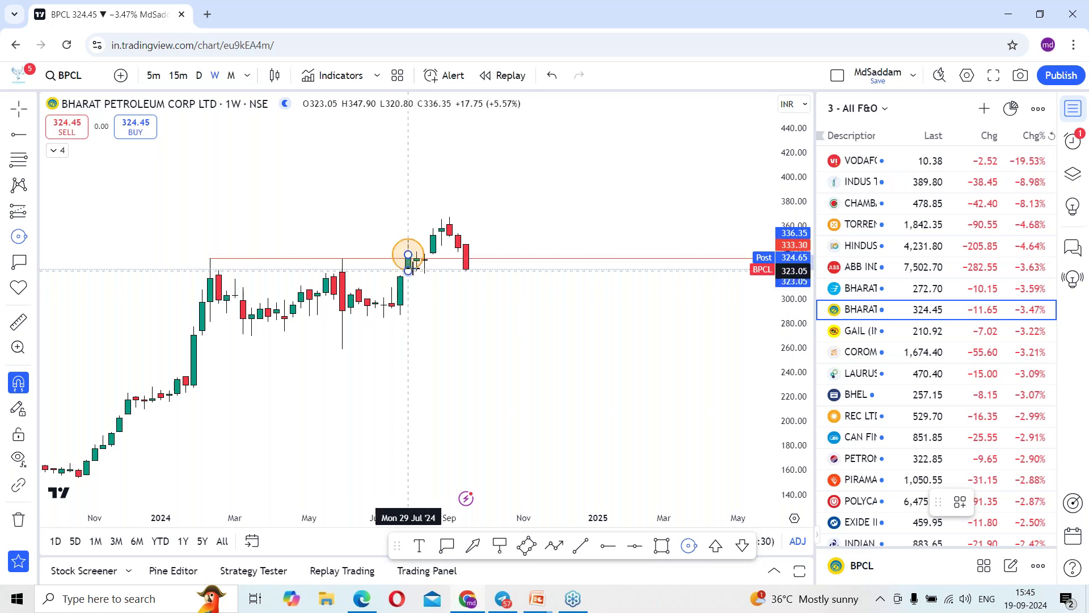
click(416, 271)
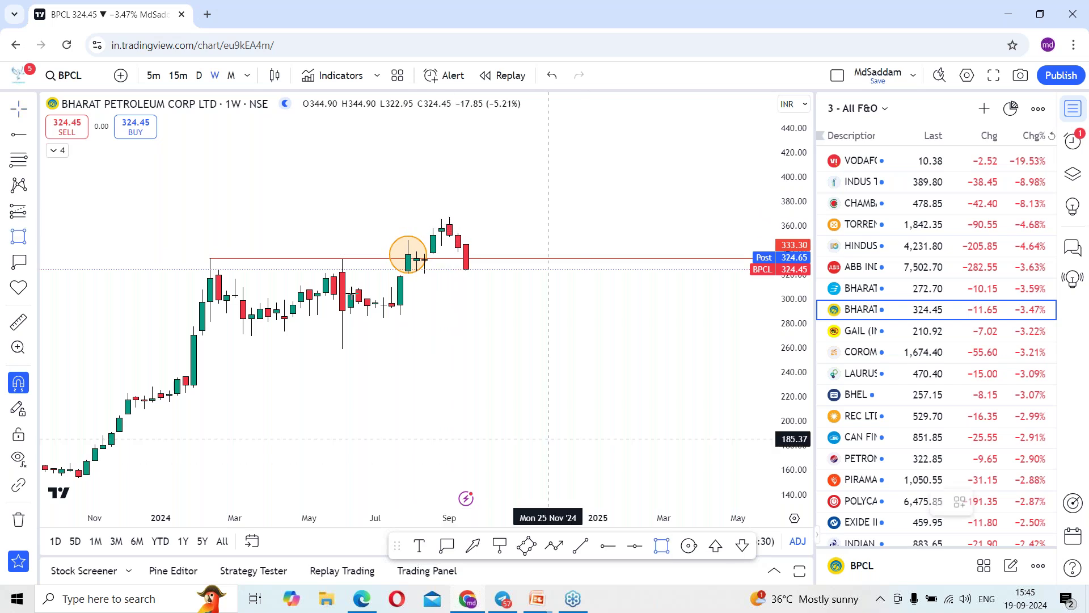
Draw two narrow rectangle zones from February 2024 into the future, at about 270–274 and at 329.40–333.30
drag(202, 335, 596, 331)
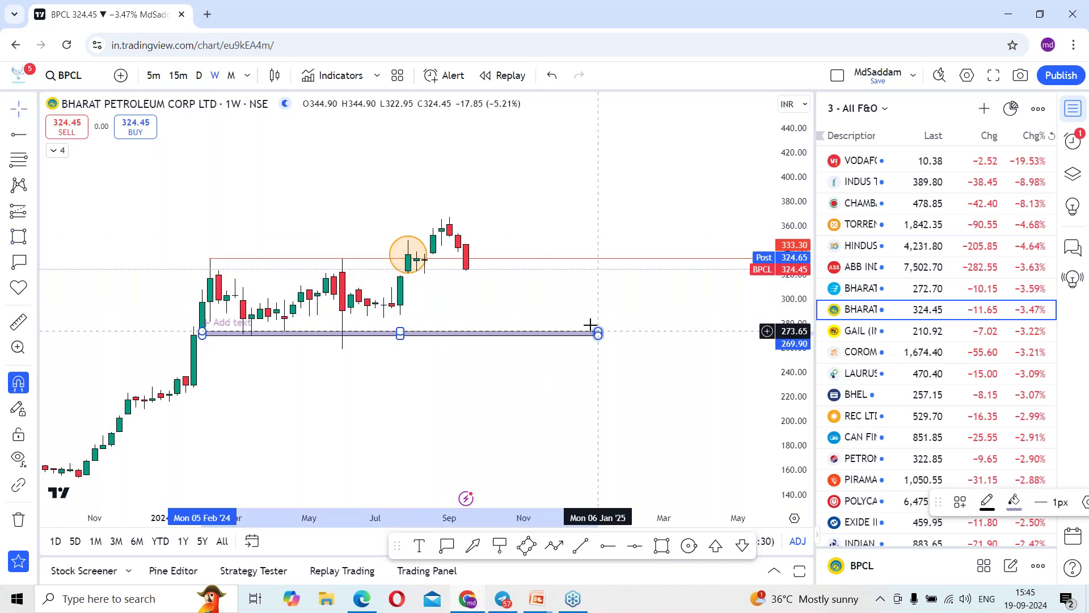
click(341, 328)
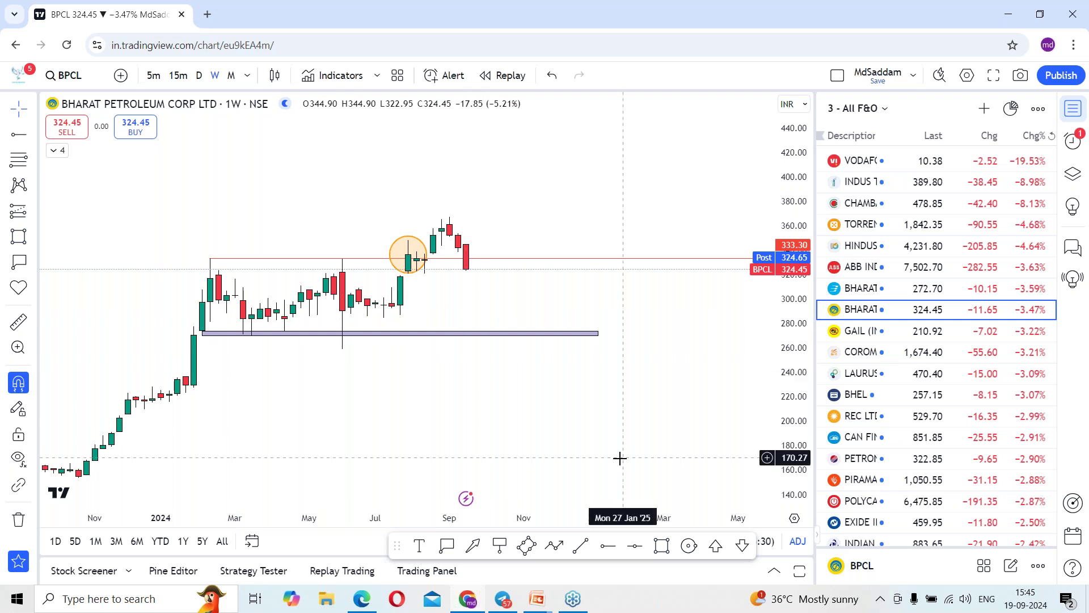
click(660, 545)
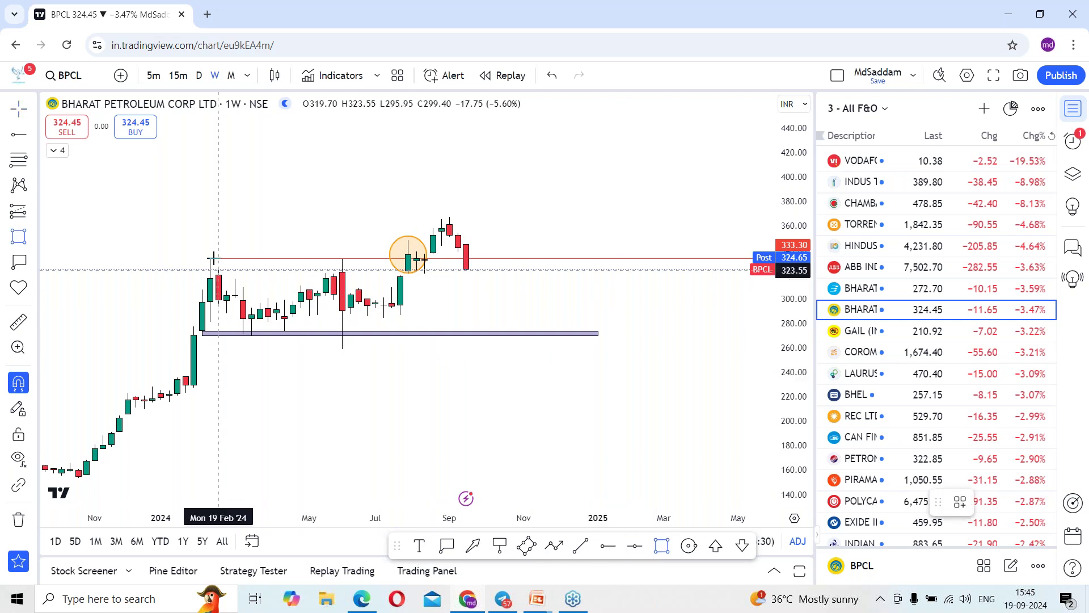
mouse_move(210, 258)
mouse_down()
mouse_move(276, 302)
mouse_move(582, 262)
mouse_up()
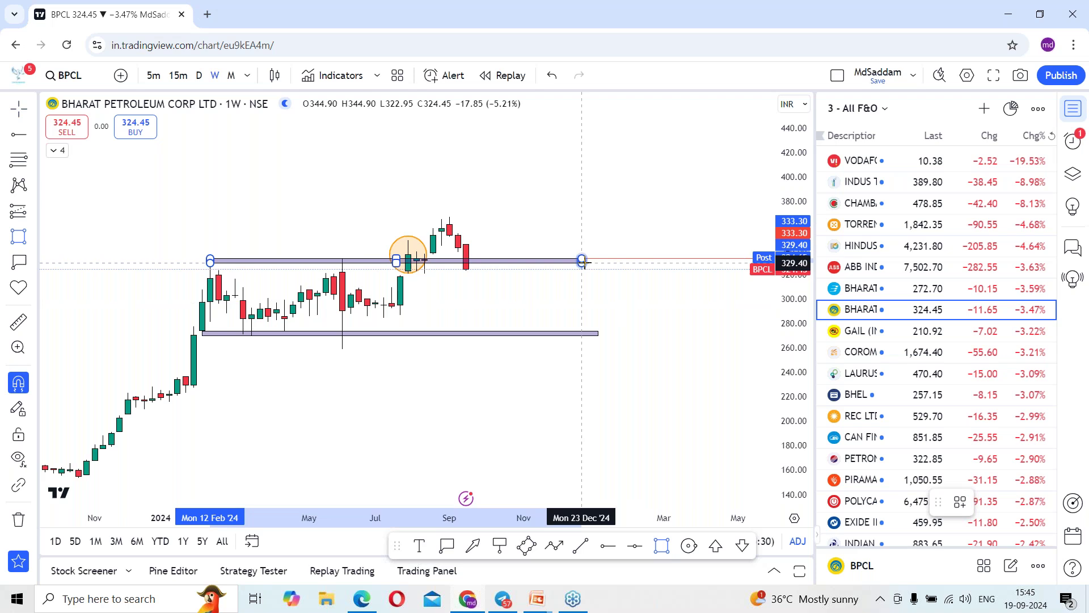
click(513, 146)
Switch the BPCL chart to the daily timeframe
scroll(513, 145, down, 1)
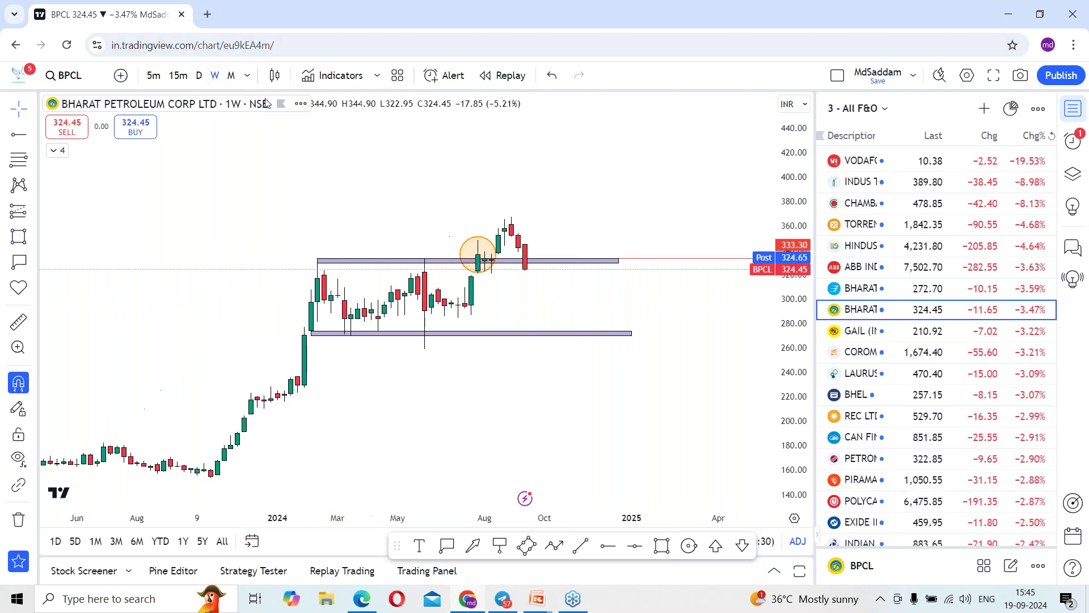
click(200, 76)
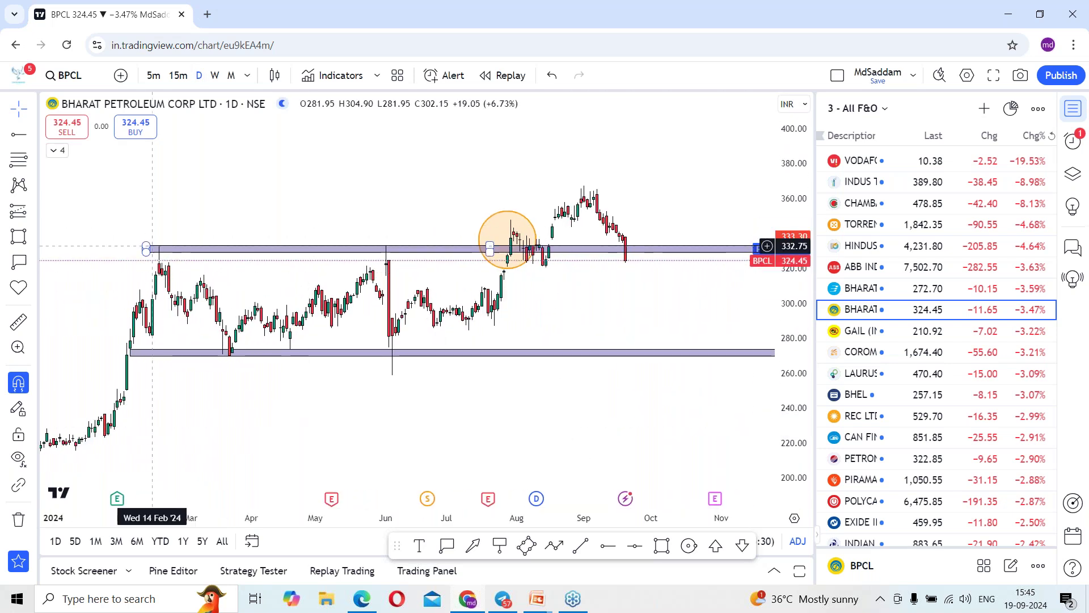
Examine the daily candles around the upper and lower zones, including the breakout and the latest drop
scroll(649, 401, up, 2)
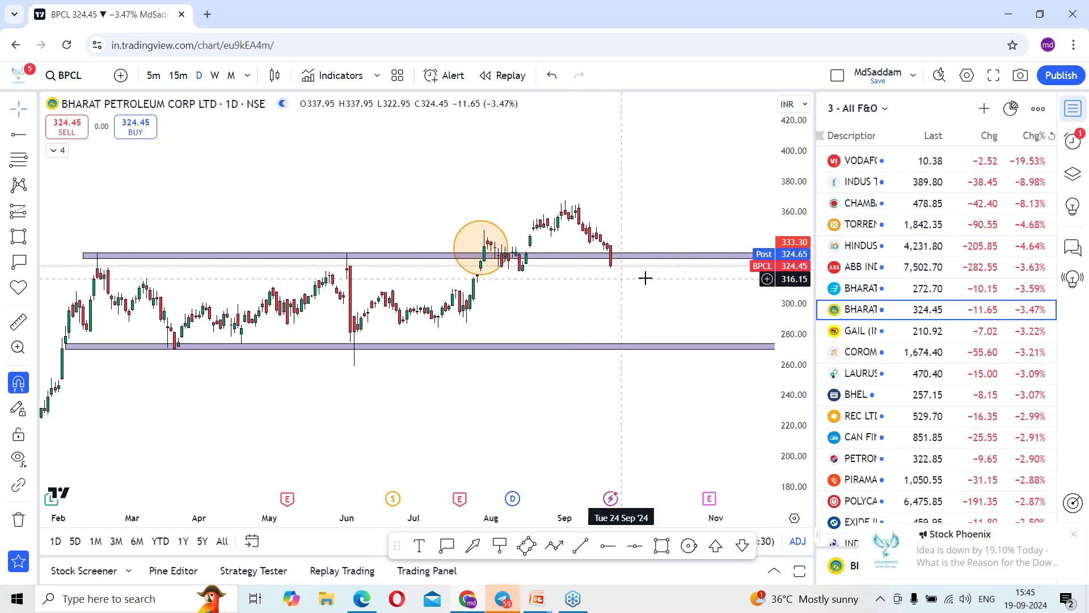
key(alt+r)
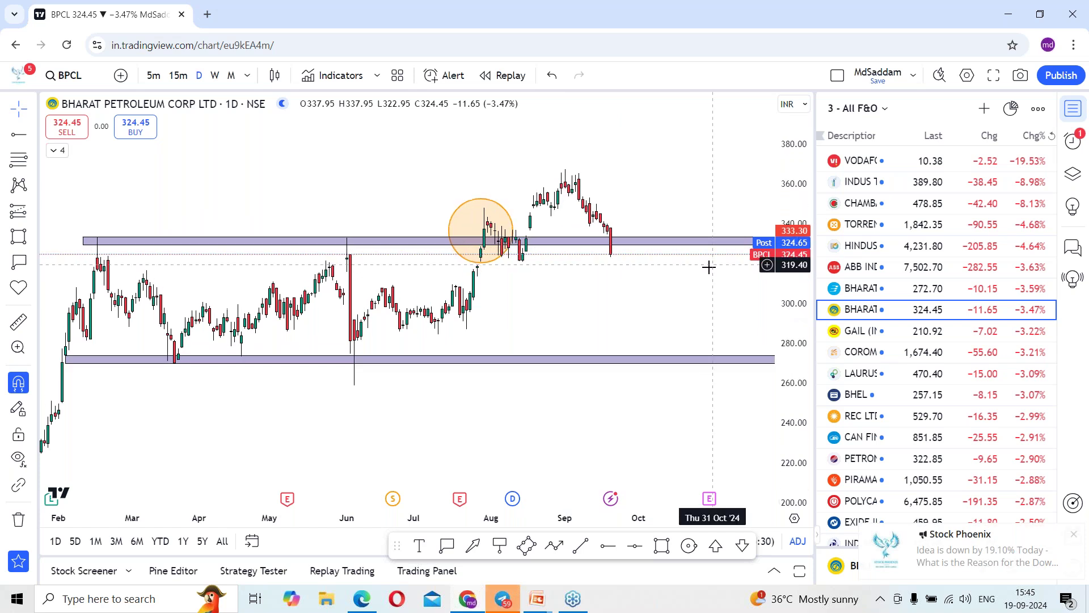
scroll(709, 267, up, 2)
scroll(493, 244, up, 3)
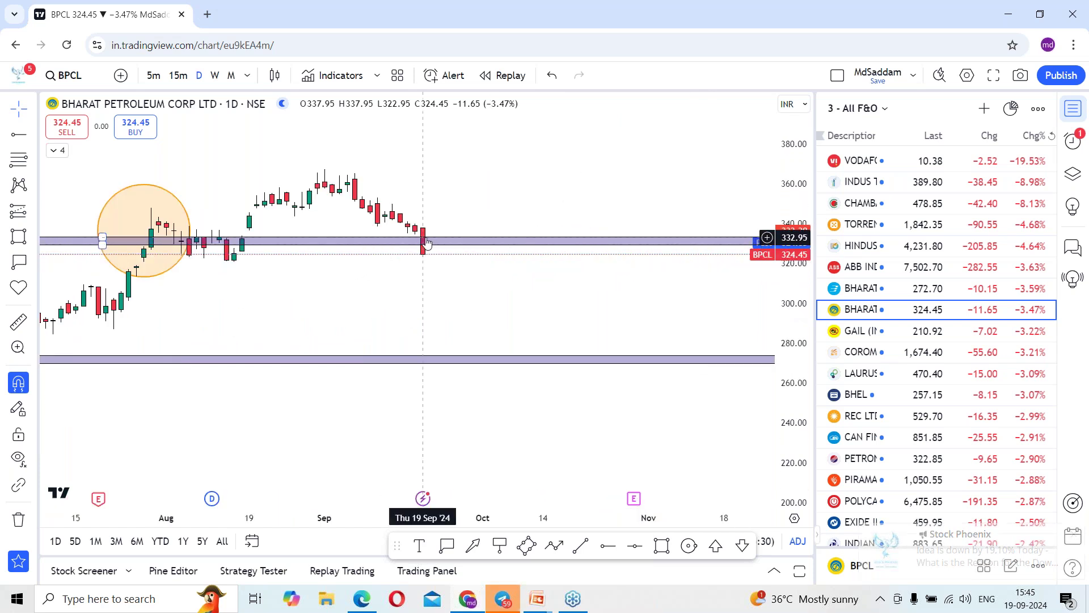
scroll(426, 243, down, 2)
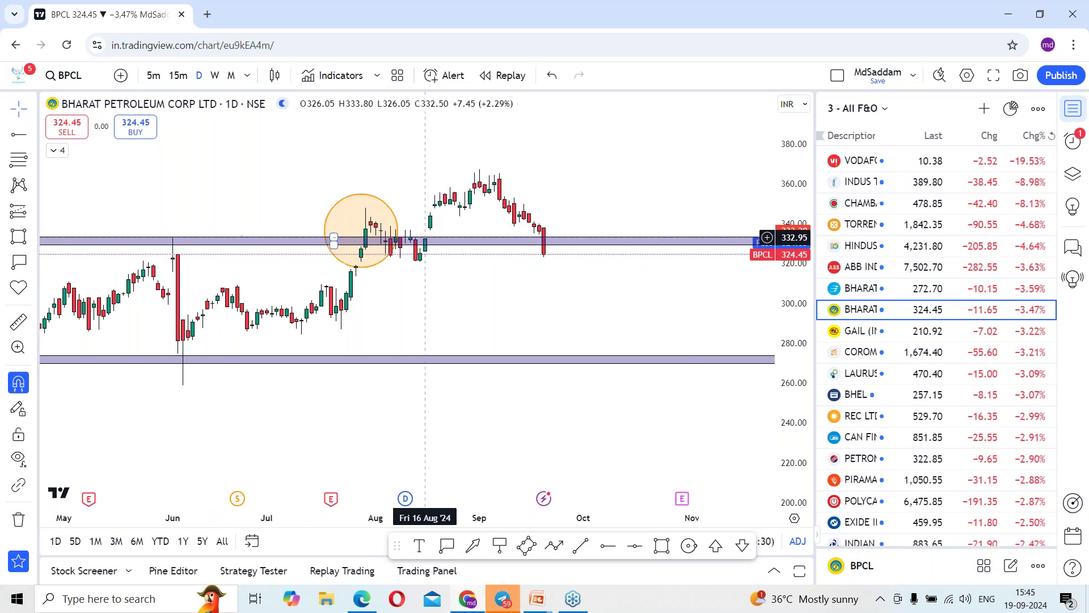
scroll(544, 244, down, 2)
drag(803, 169, 802, 198)
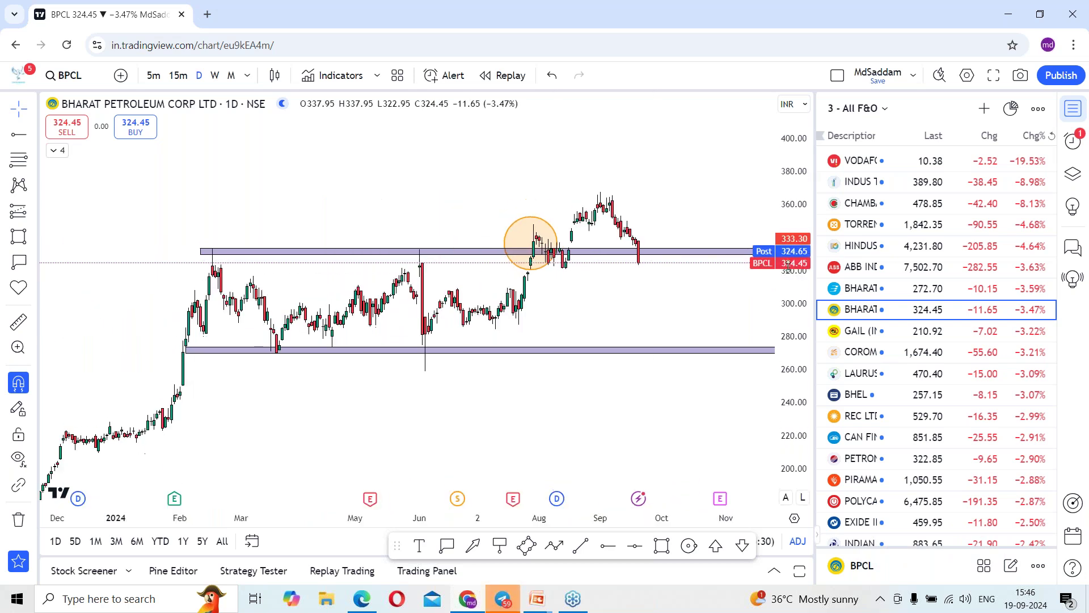
drag(692, 401, 606, 398)
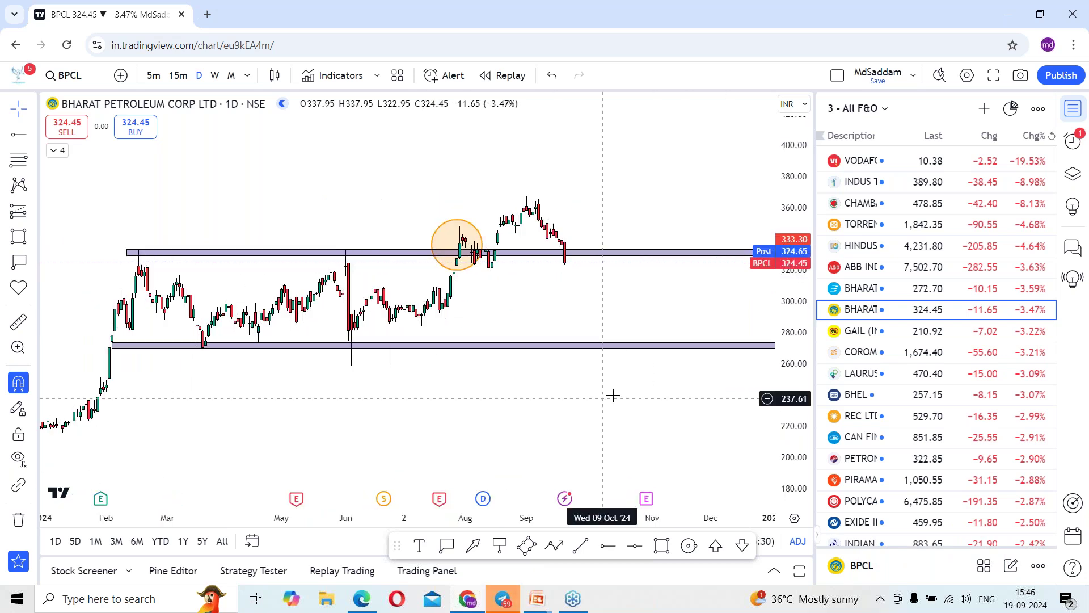
drag(790, 346, 734, 353)
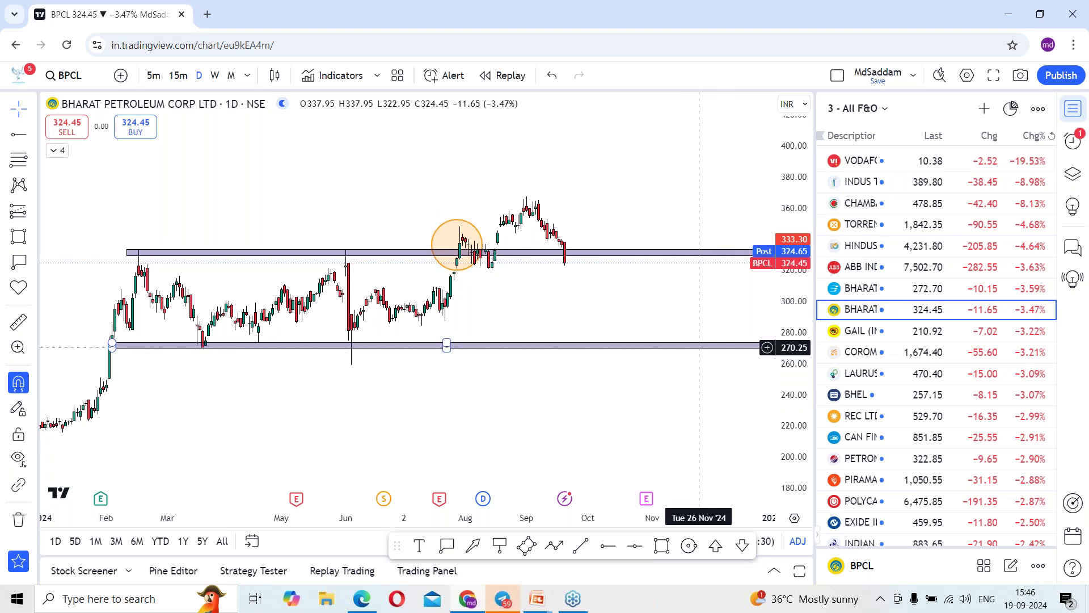
drag(794, 313, 695, 316)
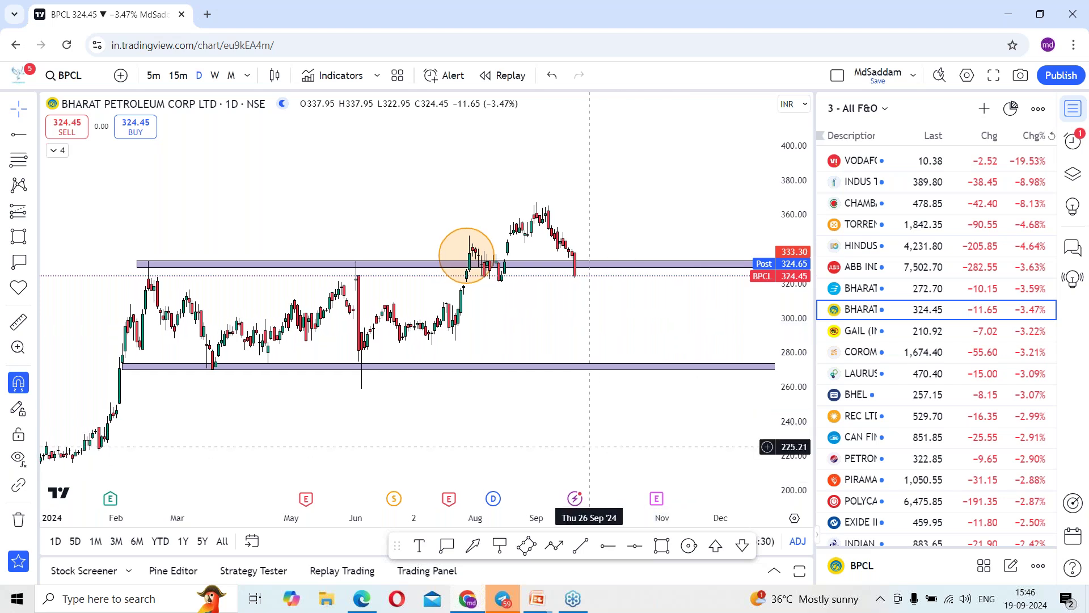
Draw a narrow rectangle zone at about 308–310 between the two existing zones, from 18 Jun '24 to 05 Dec '24
click(662, 546)
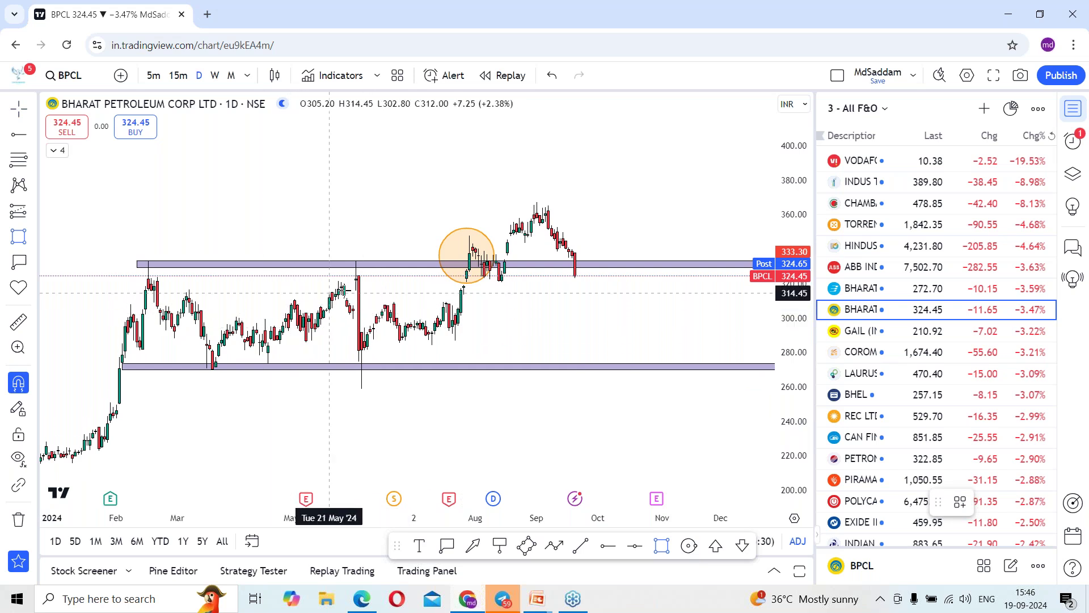
click(385, 300)
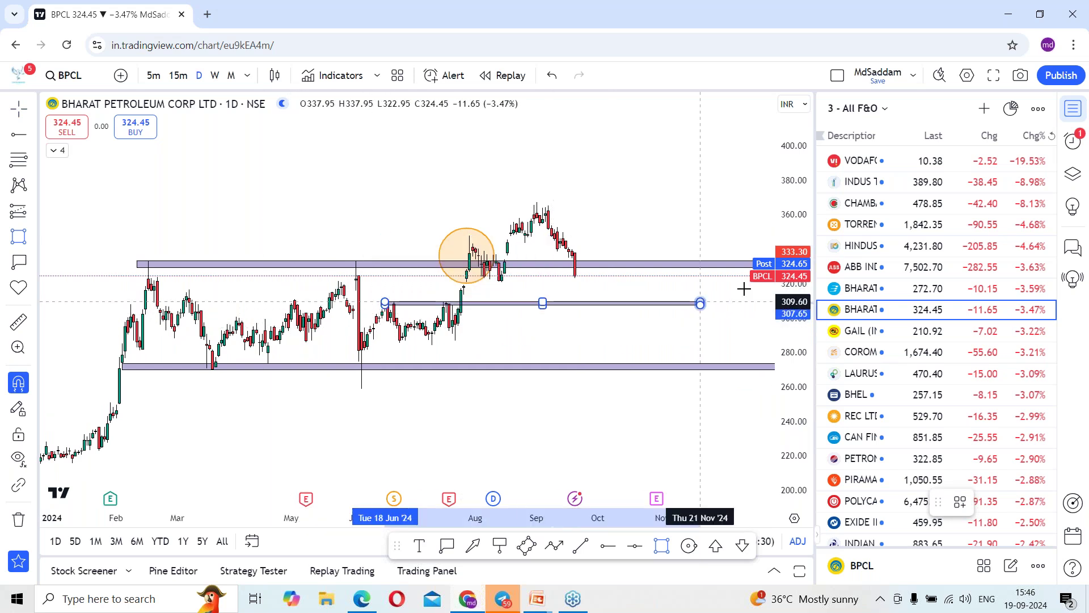
click(730, 301)
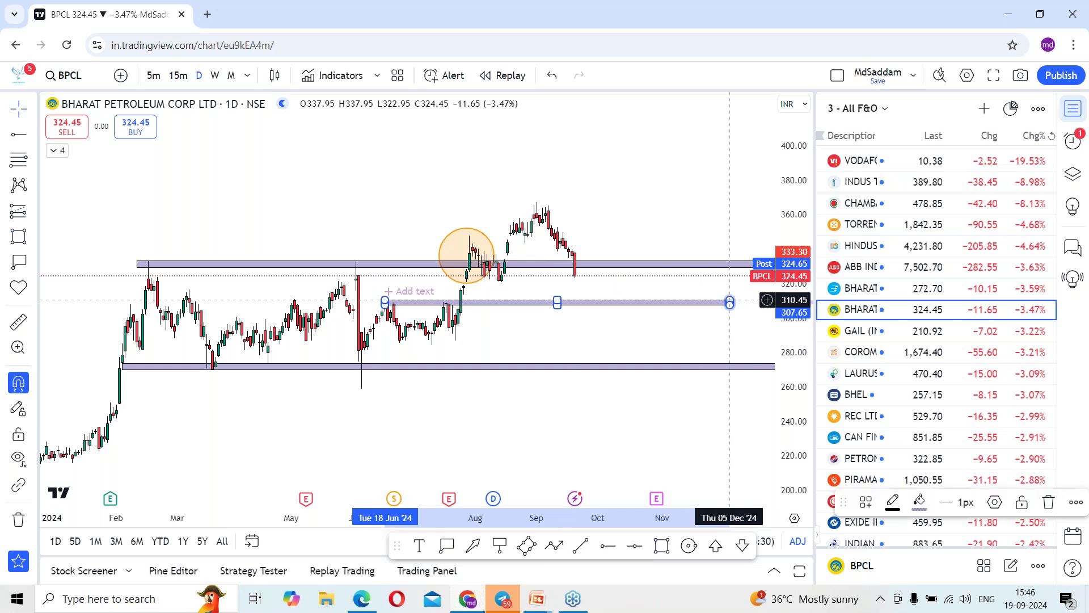
Add a 304.90 price label on the middle zone, placed ahead of the latest candle
click(499, 546)
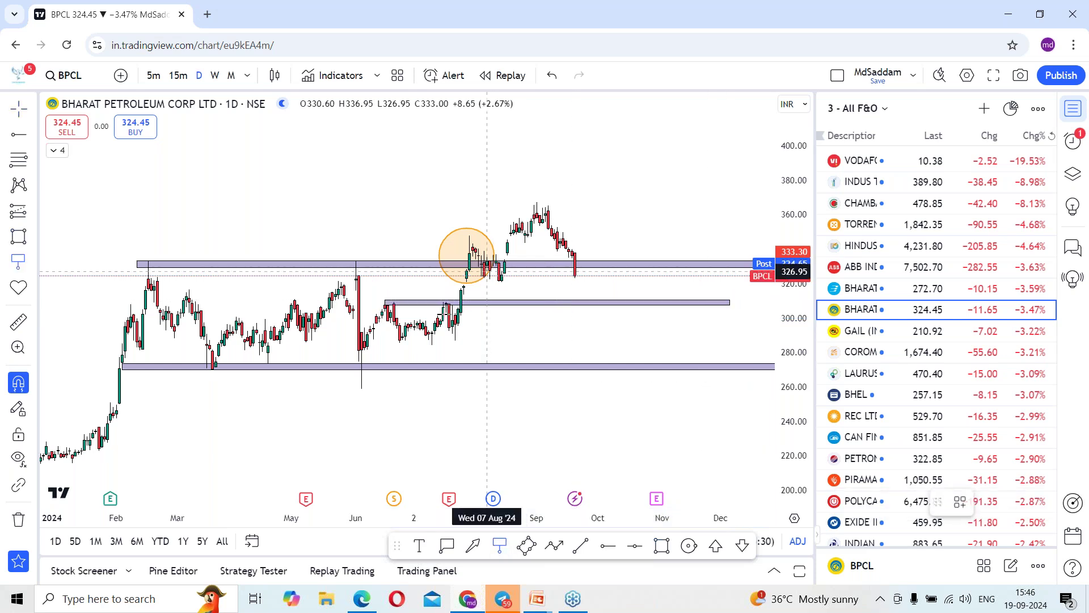
click(397, 295)
click(620, 306)
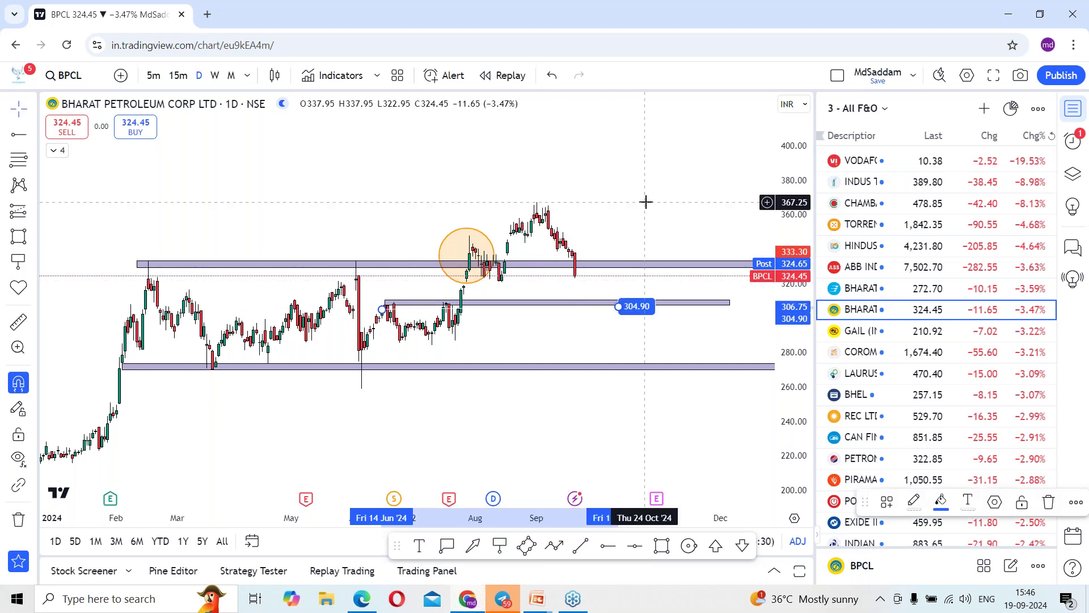
Reanchor the middle zone's price label to 307.65 at 18 Jun '24 and shift it slightly later along the zone
drag(382, 309, 385, 305)
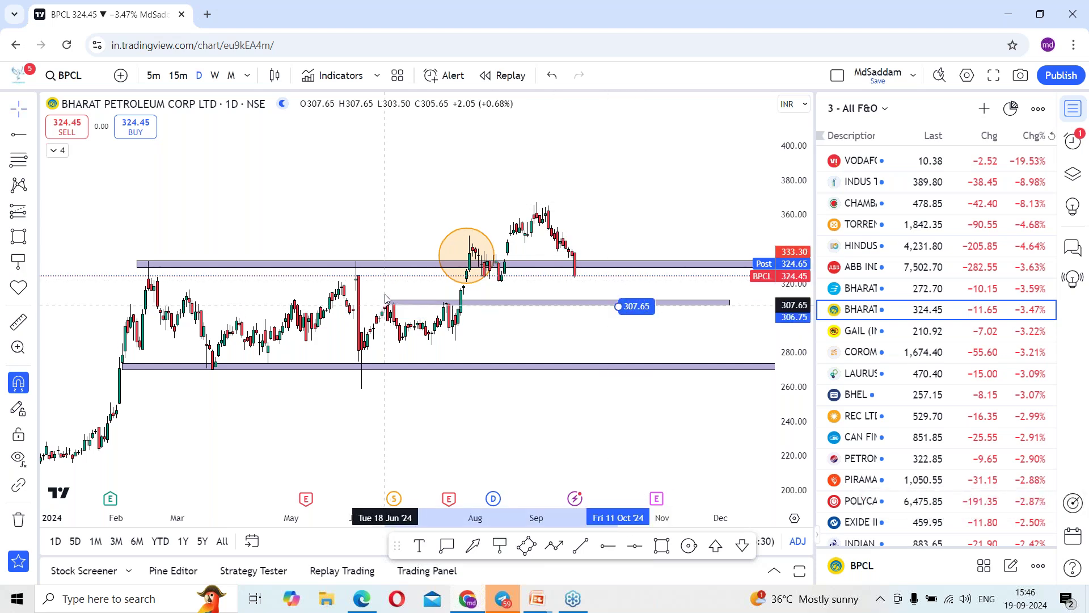
drag(643, 312, 648, 306)
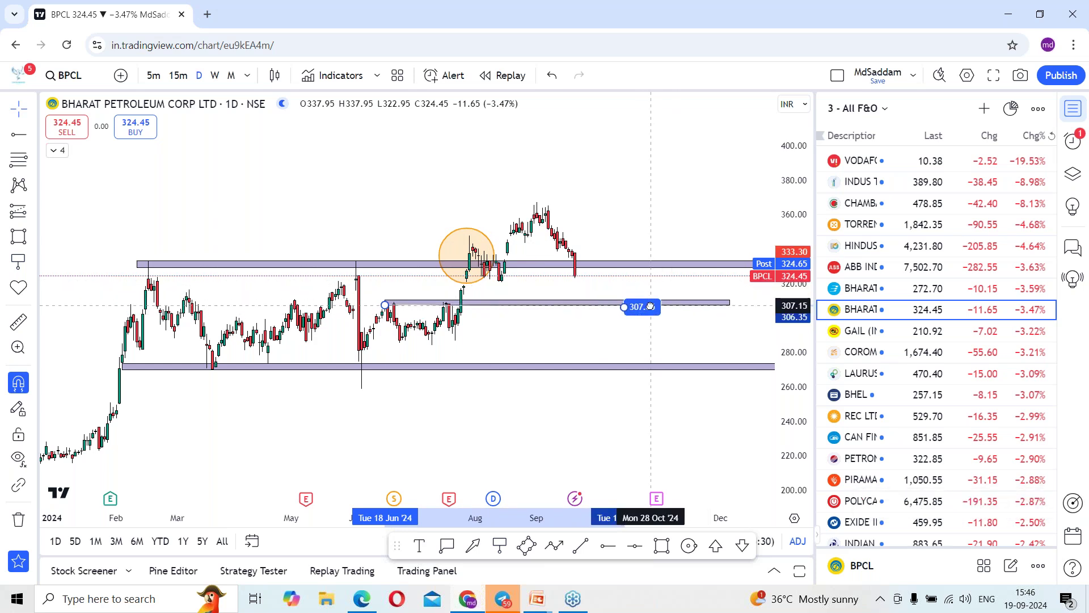
click(664, 174)
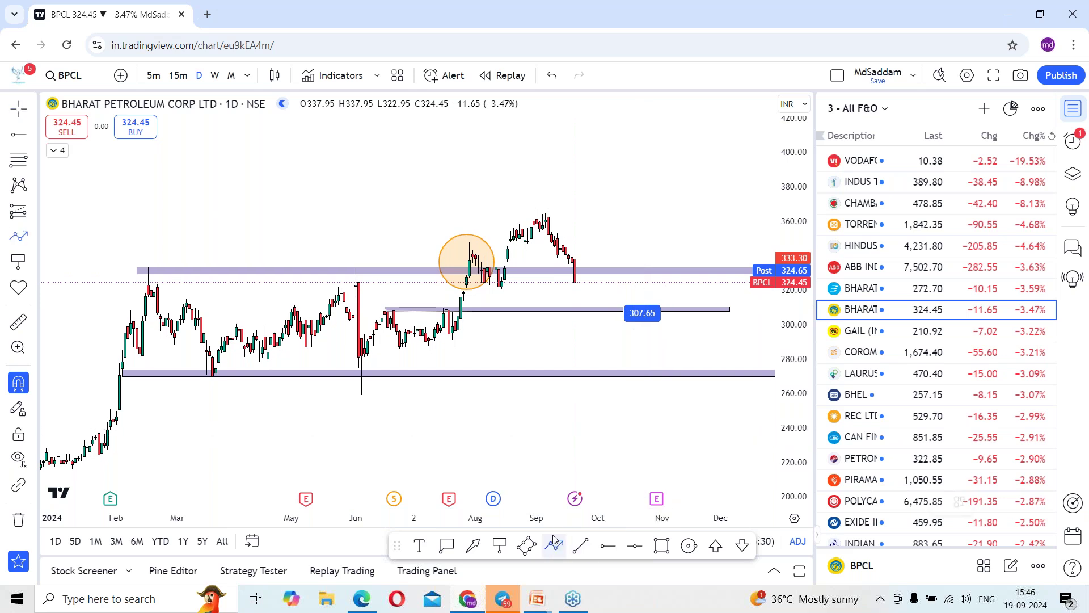
Draw a projected path from the latest candle down to the middle zone and up to the upper zone, with an up arrow mark at its low
click(576, 286)
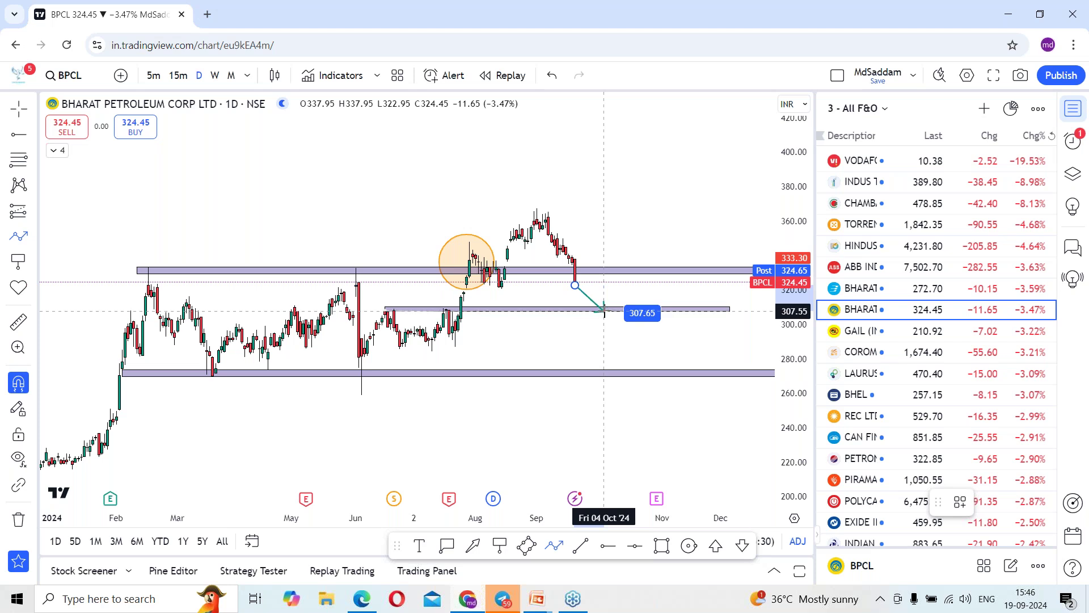
click(604, 311)
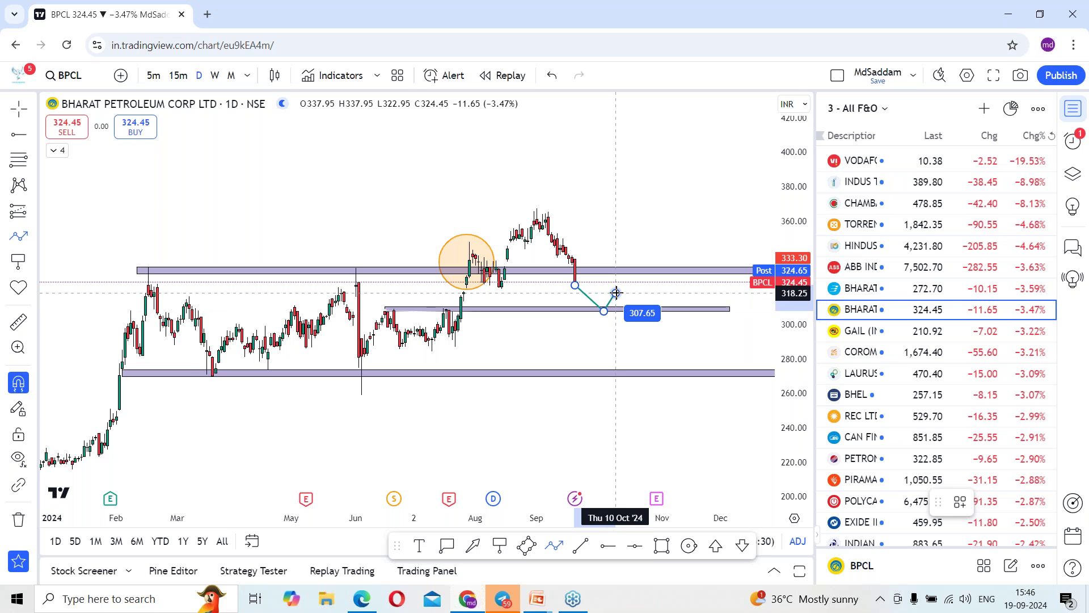
double_click(616, 293)
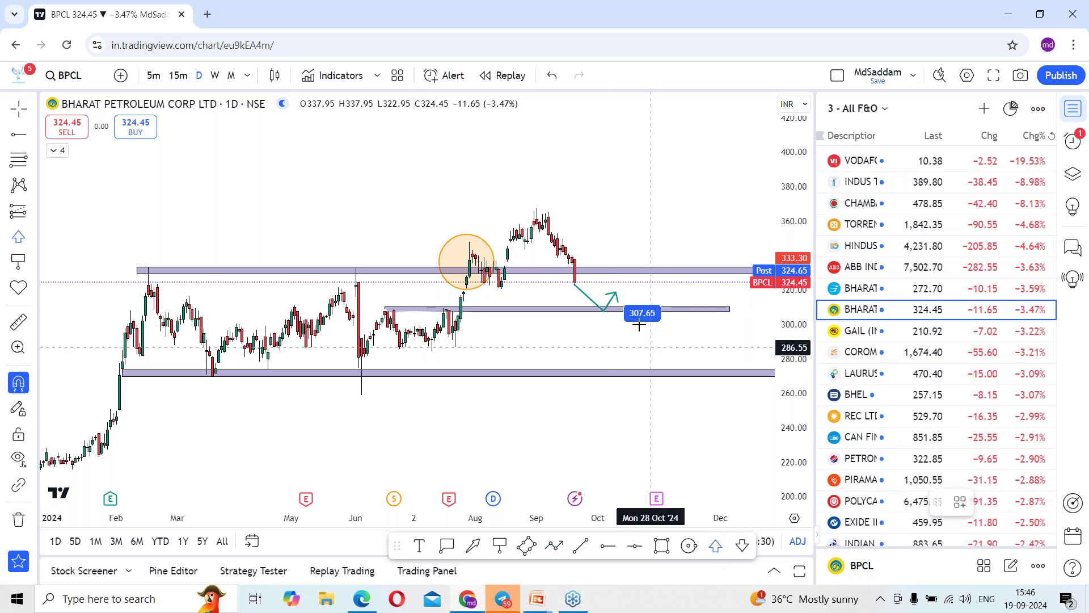
click(606, 311)
drag(616, 293, 633, 267)
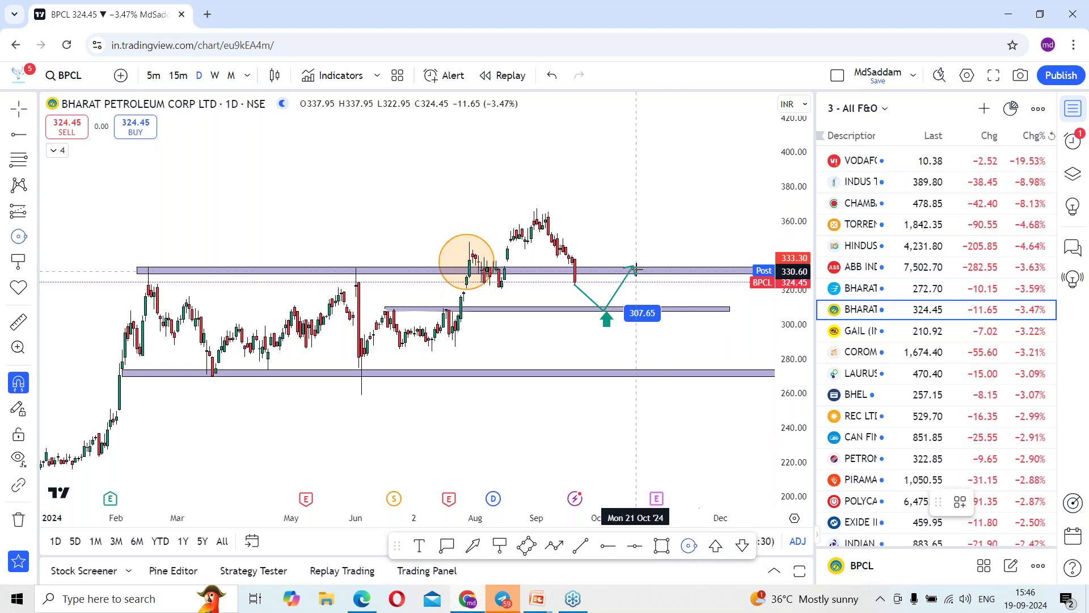
Circle the path's end on the upper zone, centred at about 330.60 on 21 Oct '24, and place an up arrow mark inside
click(636, 270)
click(655, 267)
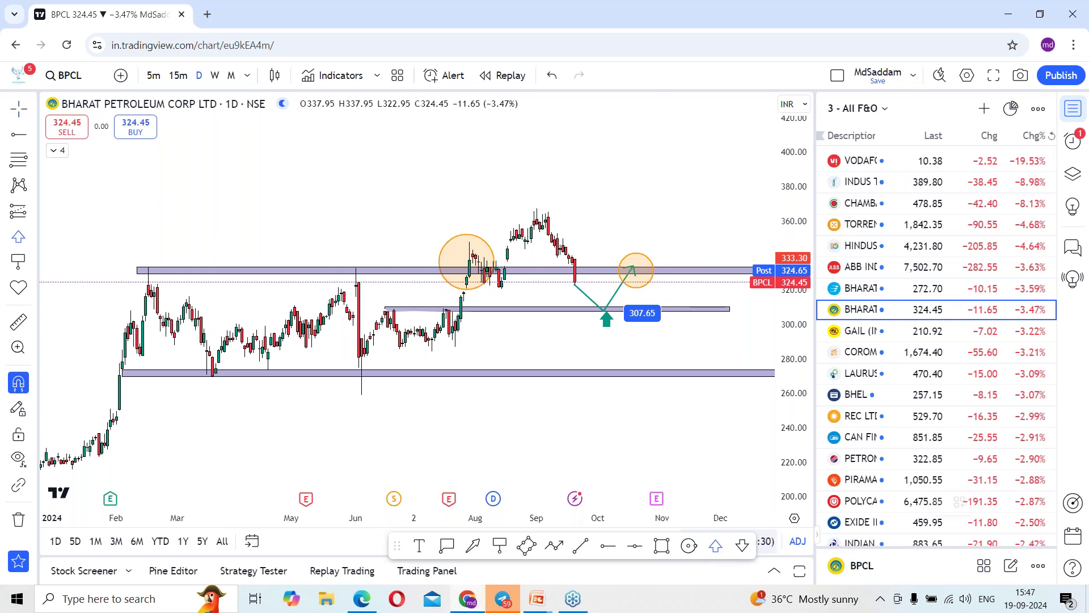
click(639, 264)
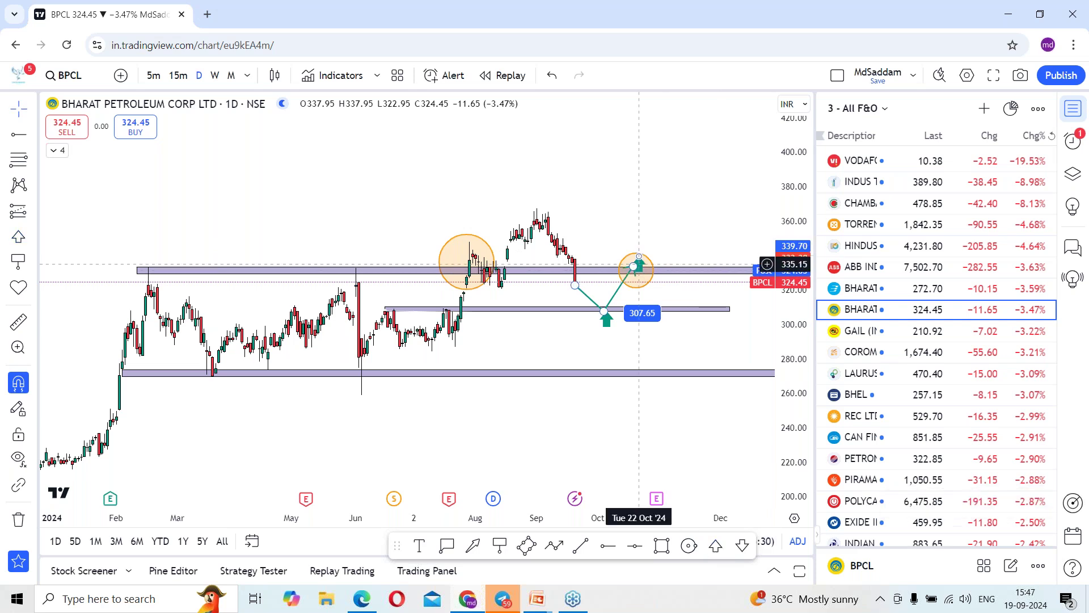
Draw a thin resistance rectangle from the 02 Sep '24 high and add a 367.20 price label near its far end
click(662, 545)
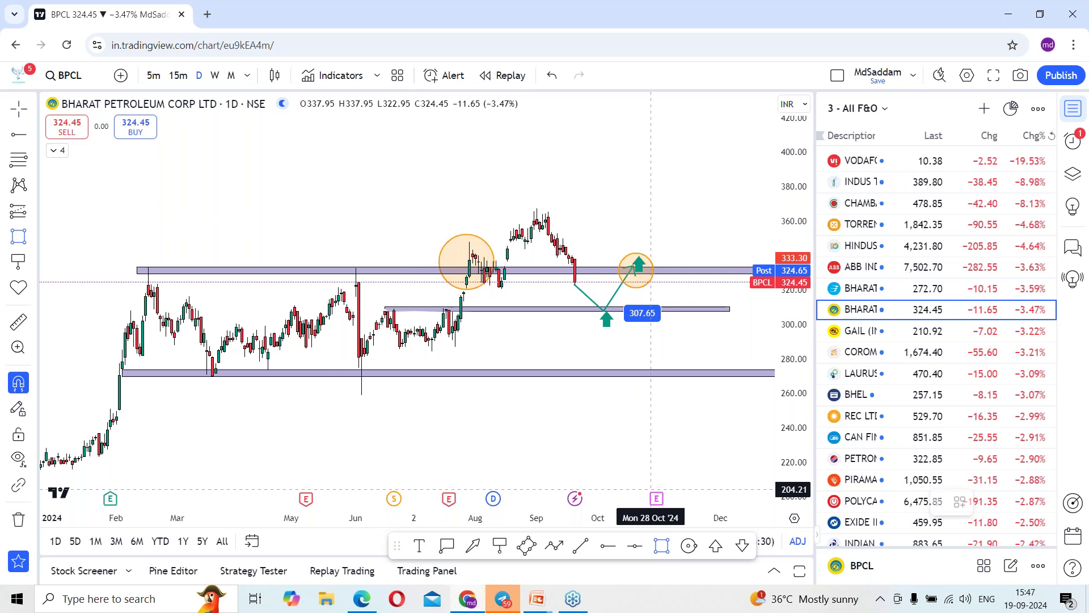
click(537, 209)
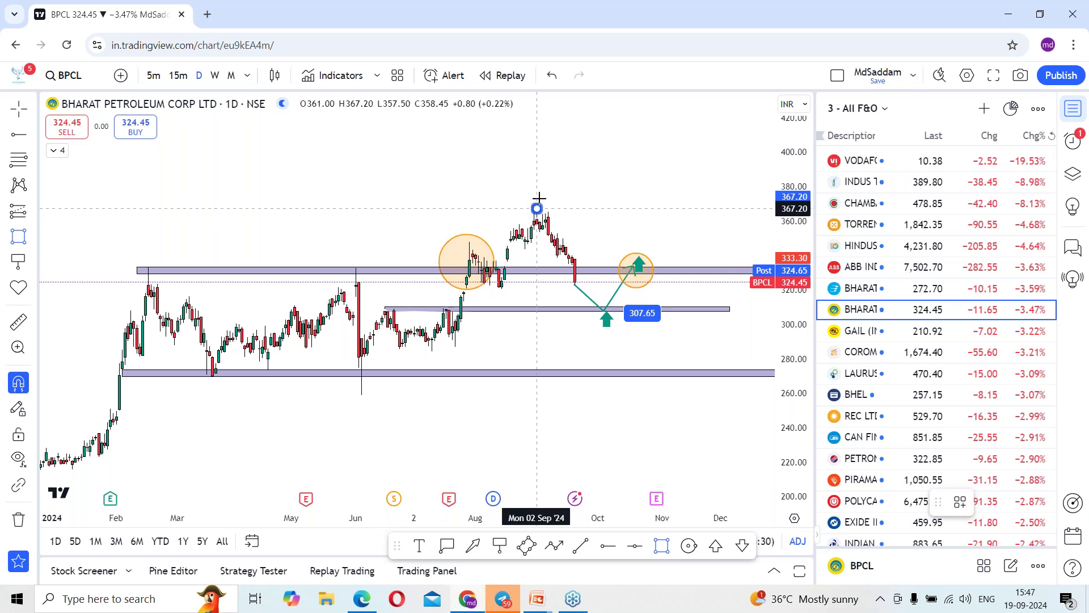
click(732, 210)
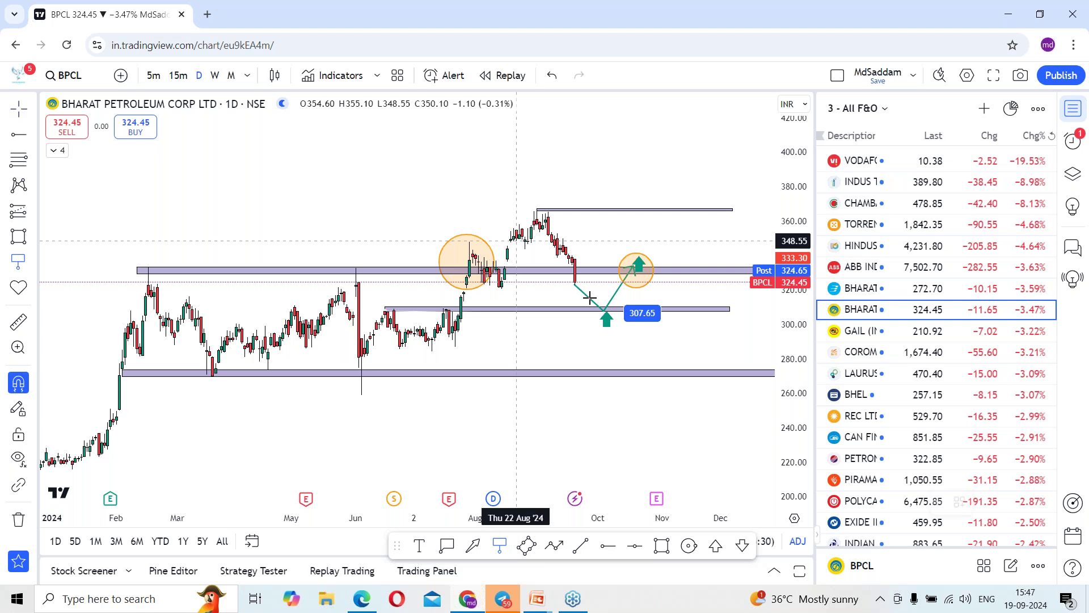
click(537, 209)
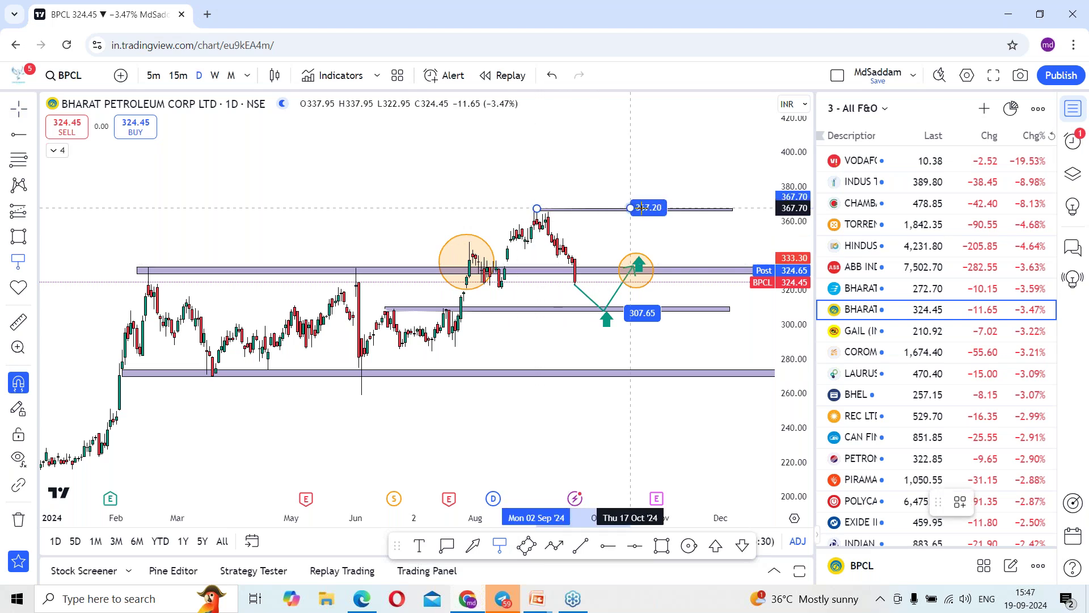
click(689, 209)
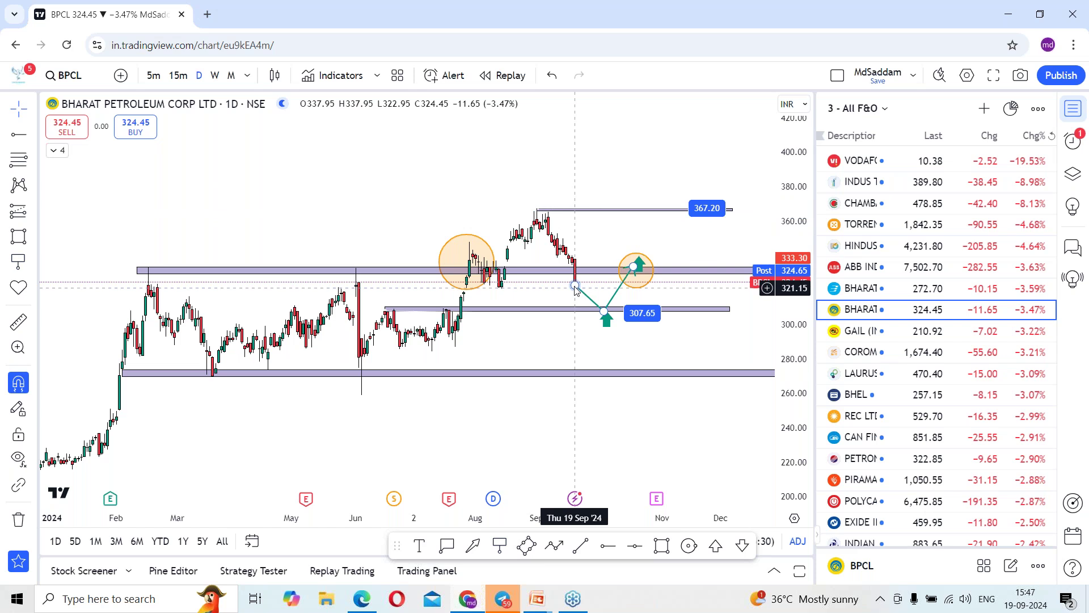
Draw a thick arrow from the circled upper-zone point at about 330.90 up to the 367.20 resistance level
click(605, 315)
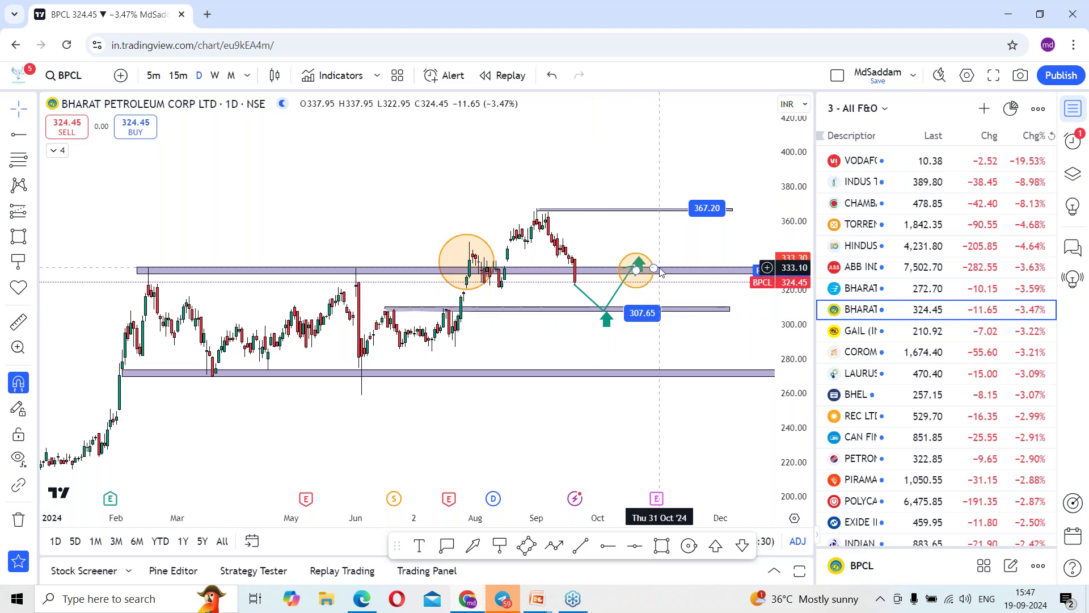
mouse_move(799, 313)
mouse_down()
mouse_move(794, 279)
mouse_move(784, 306)
mouse_up()
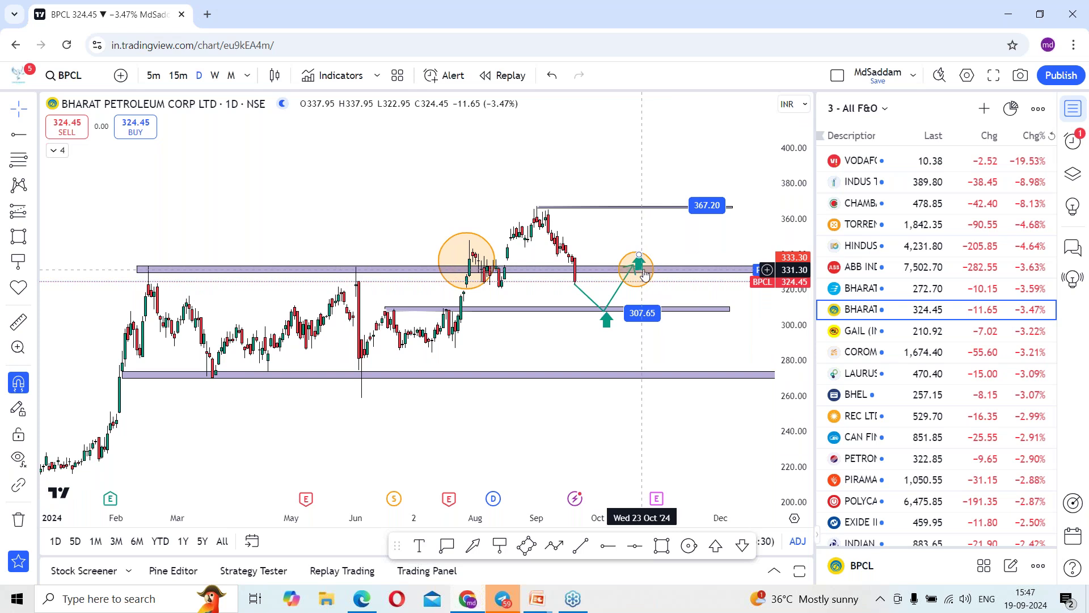
click(472, 545)
click(631, 270)
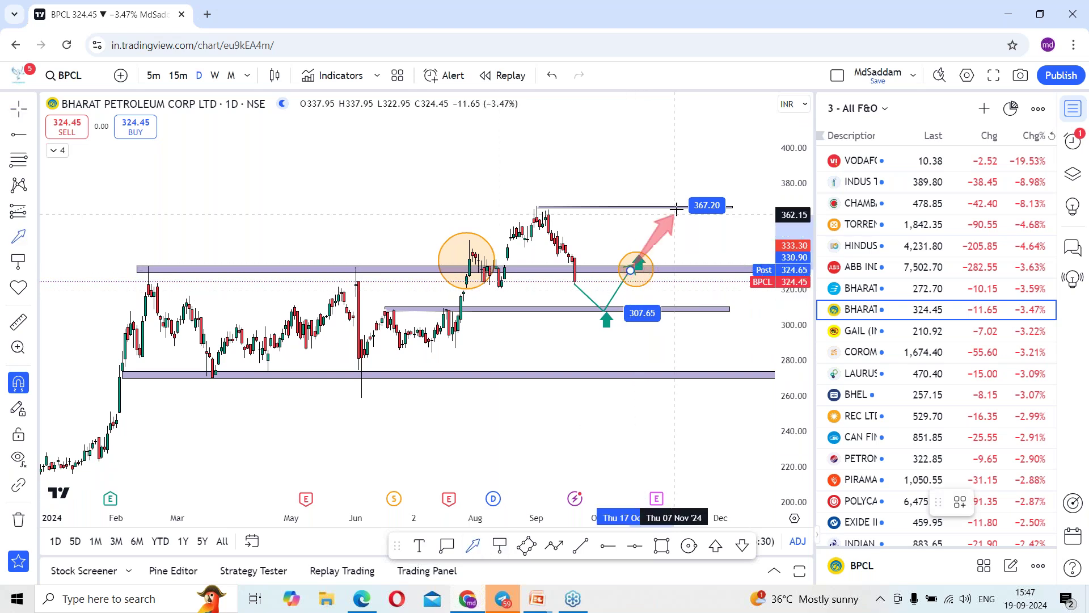
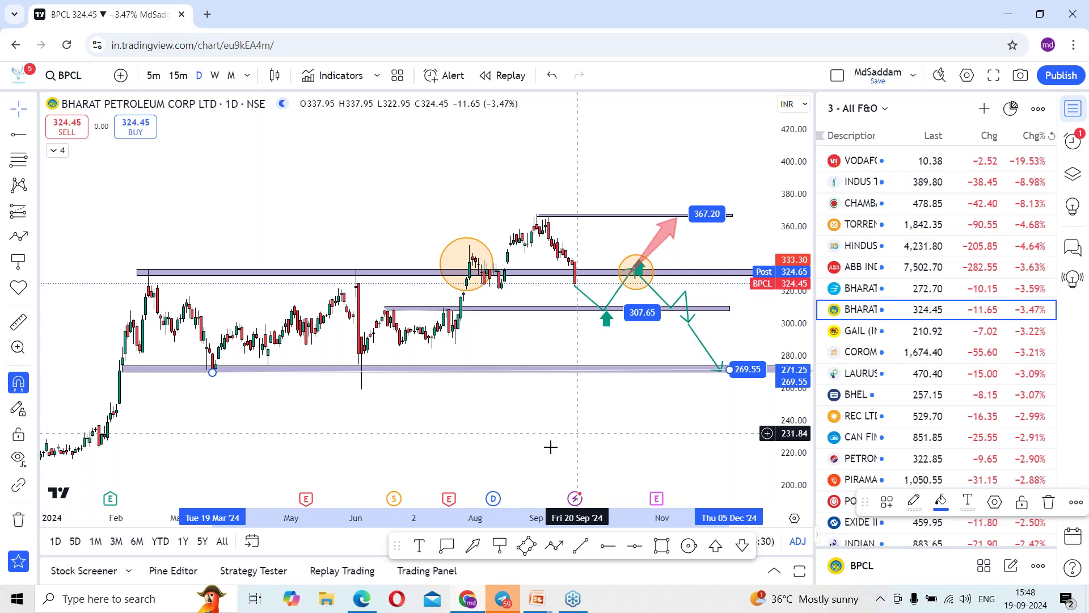
Draw a thick arrow from the circled point at about 332.65 down to the middle zone at about 307.25 on 08 Nov '24
scroll(579, 399, up, 1)
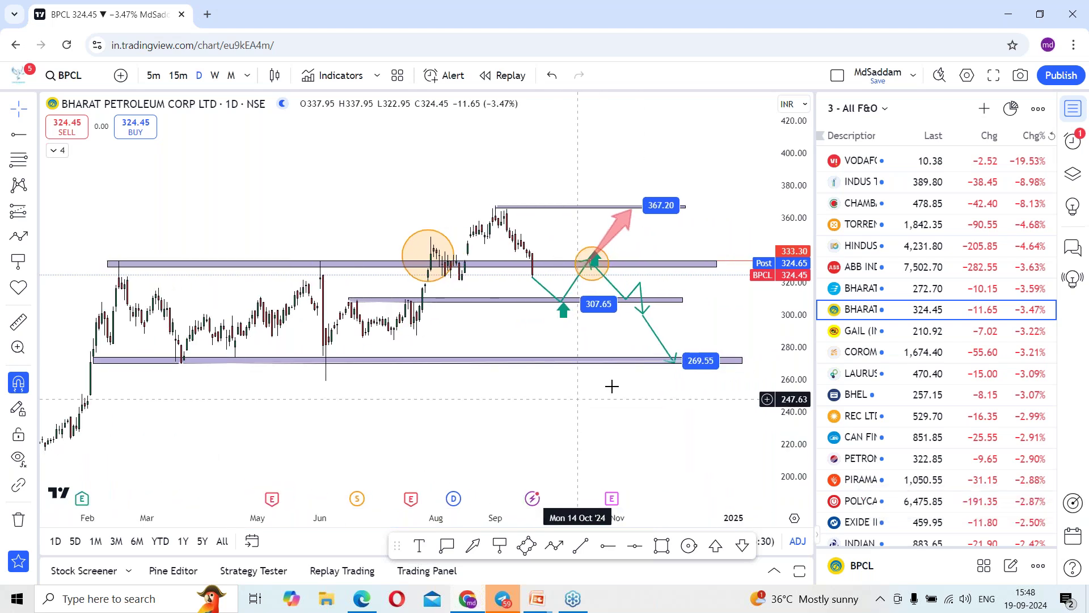
drag(789, 267, 792, 250)
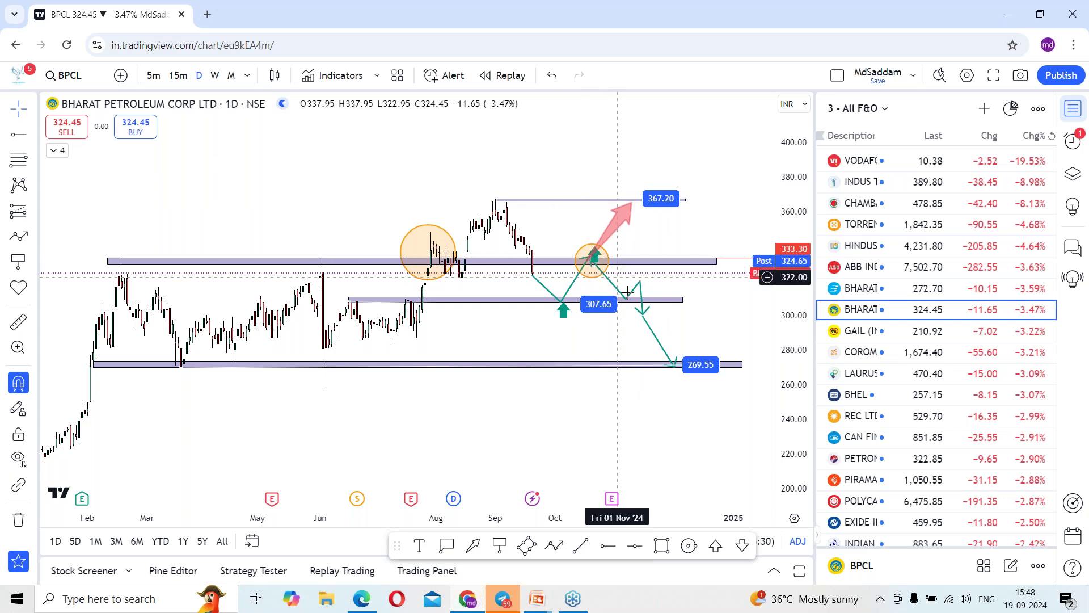
click(473, 545)
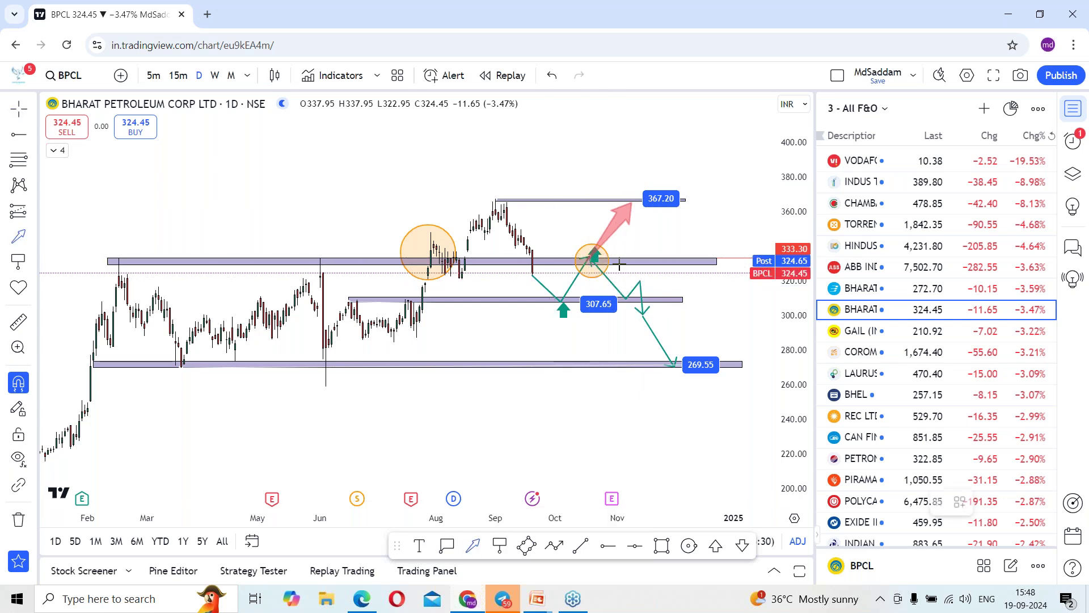
click(586, 259)
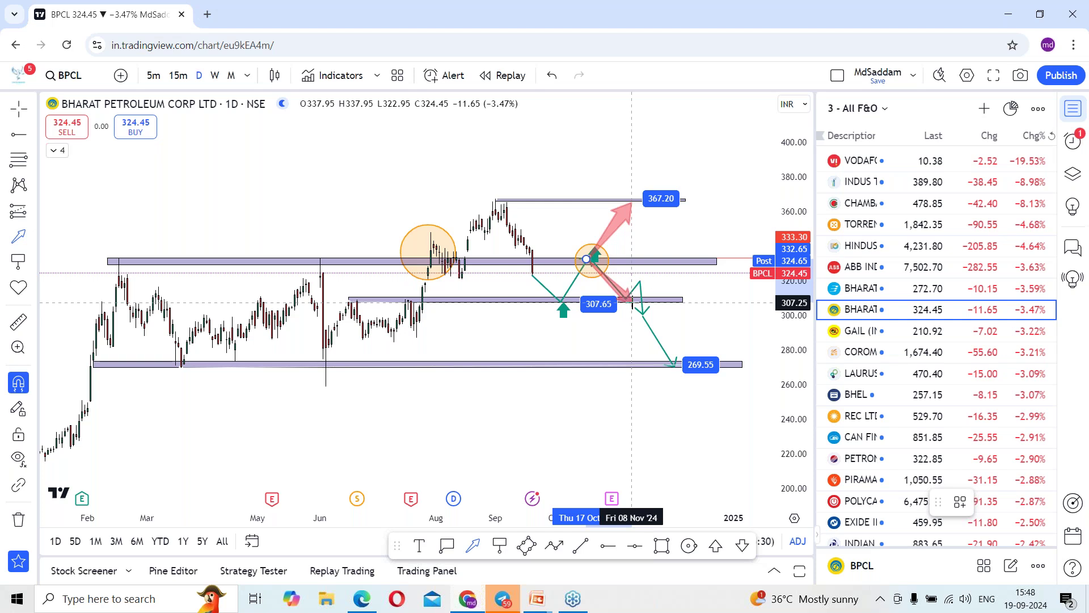
click(632, 302)
drag(794, 322, 793, 291)
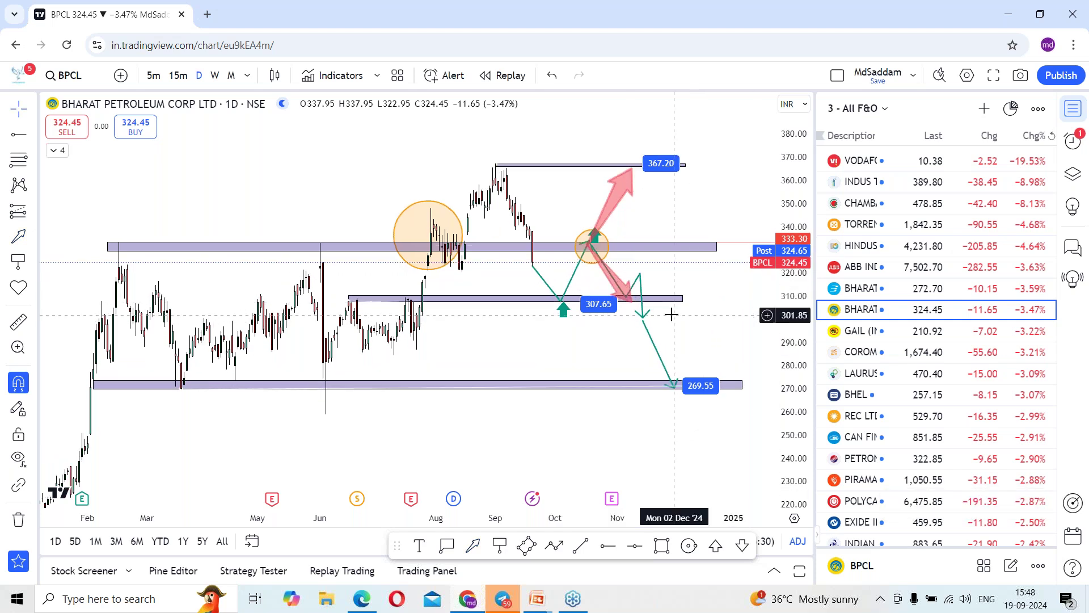
click(499, 545)
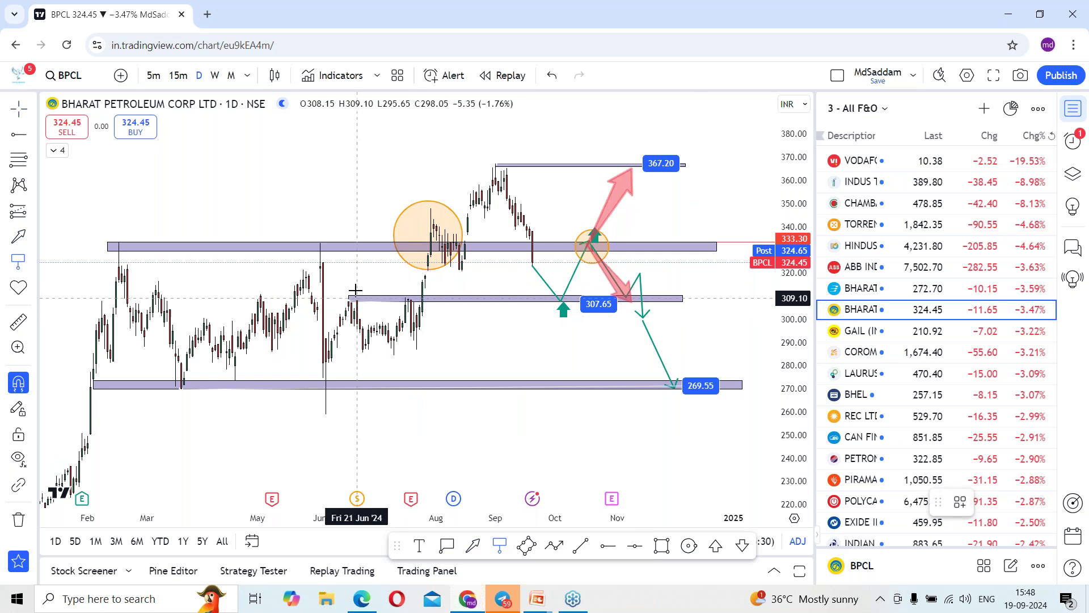
mouse_move(348, 301)
mouse_down()
mouse_move(681, 299)
mouse_move(659, 299)
mouse_up()
click(660, 307)
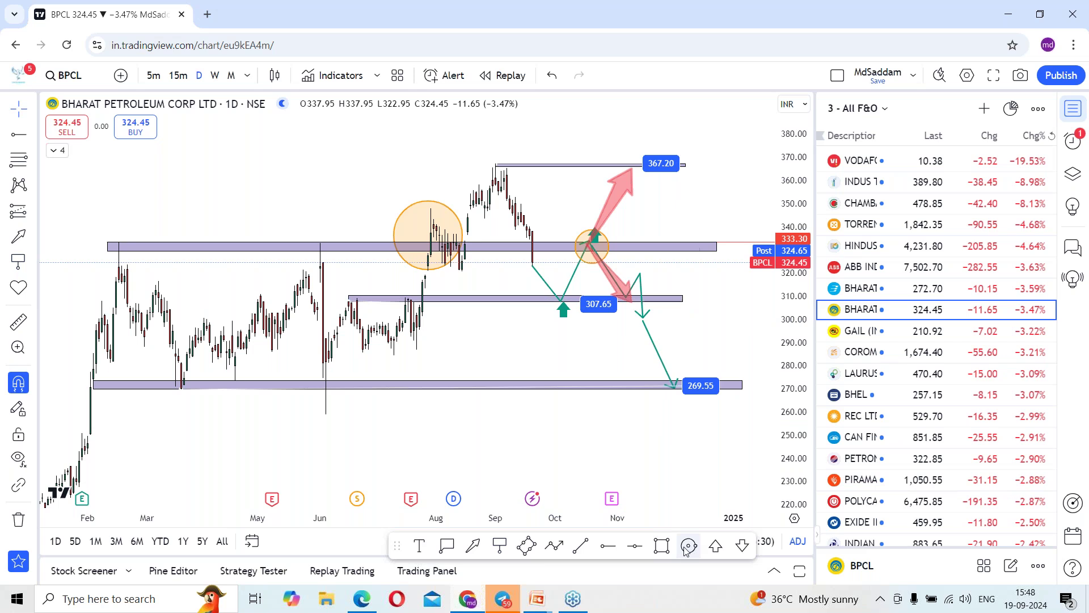
Place a down arrow mark at the middle zone, at the tip of the downward thick arrow
click(742, 545)
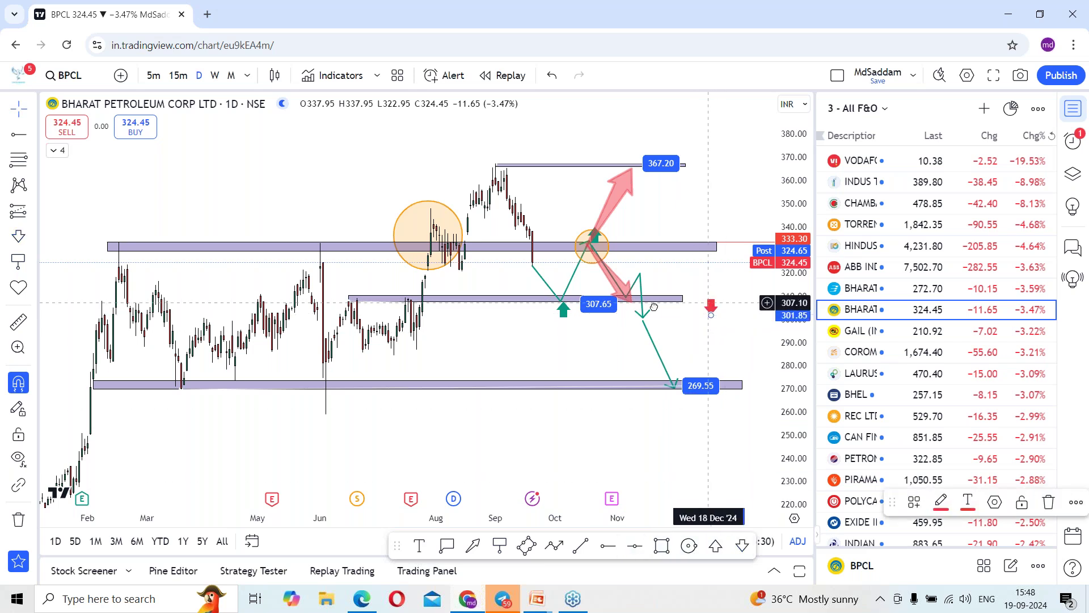
click(631, 306)
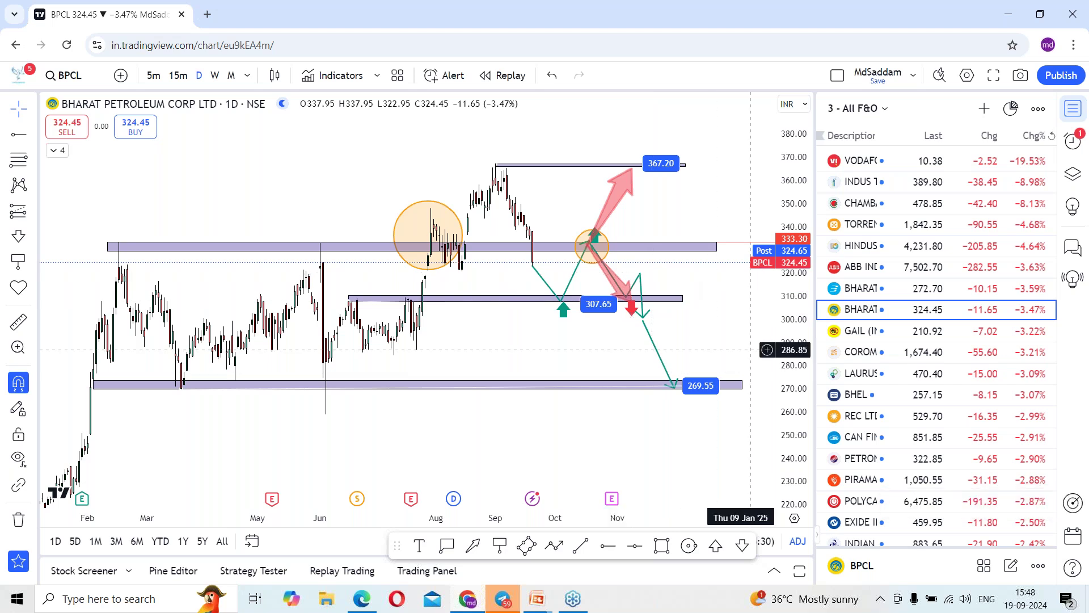
Draw a thick arrow from about 300.60 below the middle zone down to the lower zone at the 269.55 label
scroll(738, 352, down, 3)
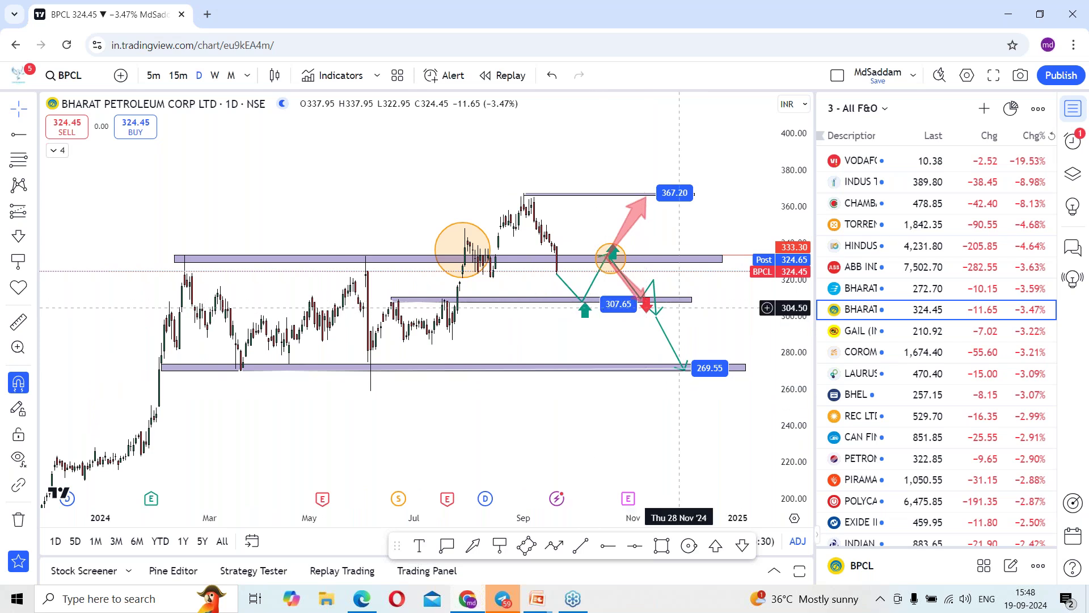
click(472, 545)
drag(654, 314, 687, 369)
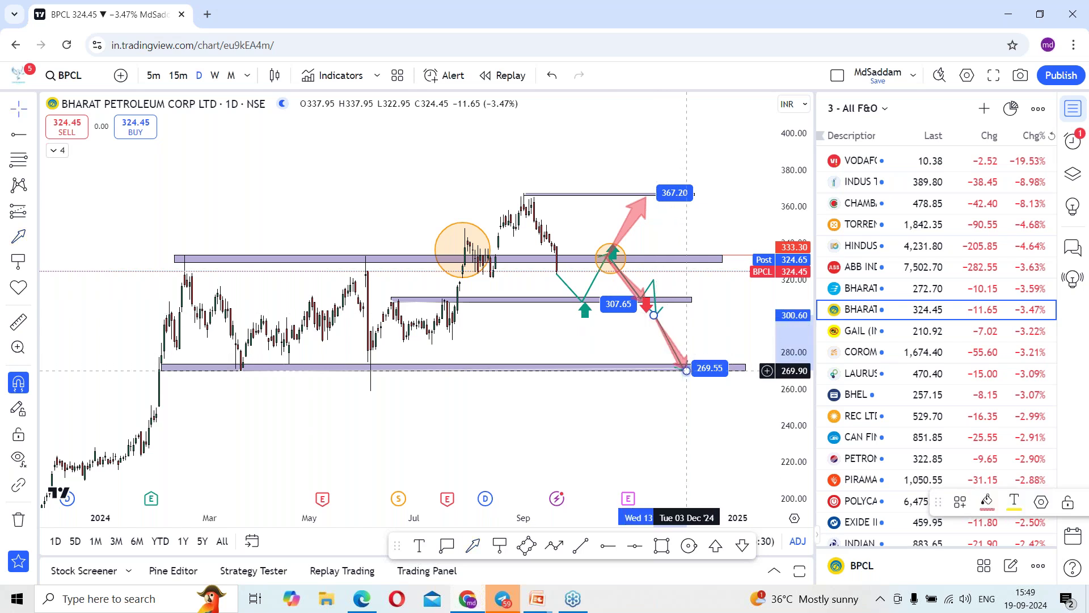
click(686, 369)
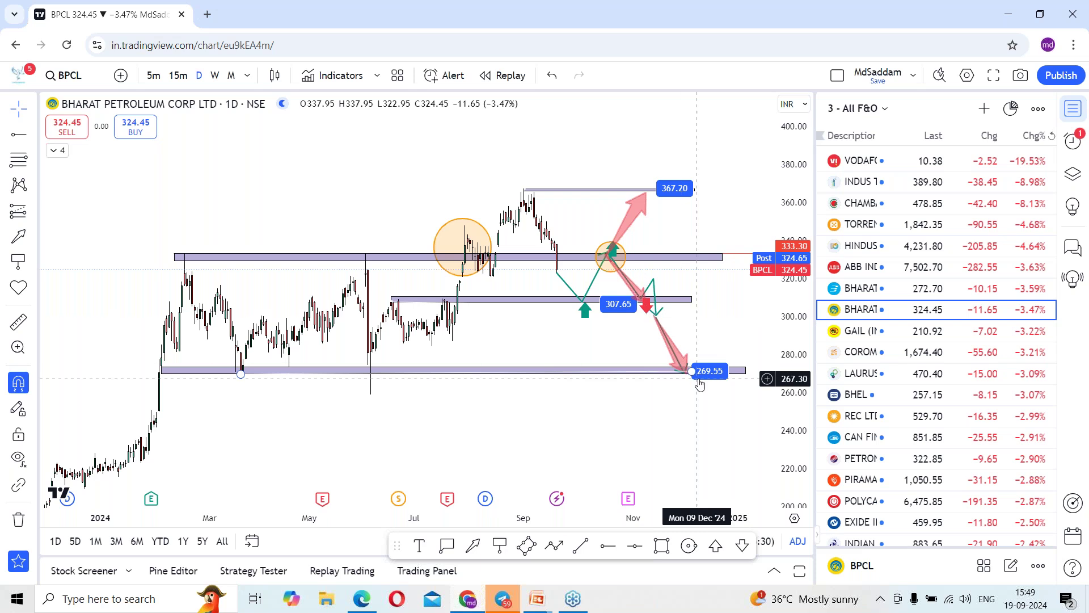
click(741, 368)
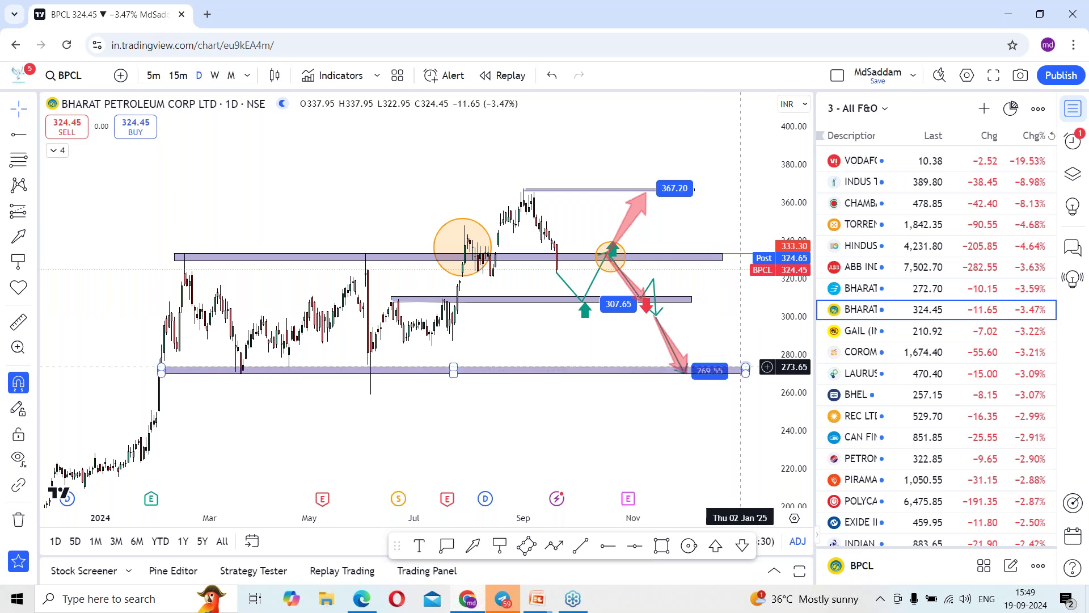
drag(793, 304, 793, 294)
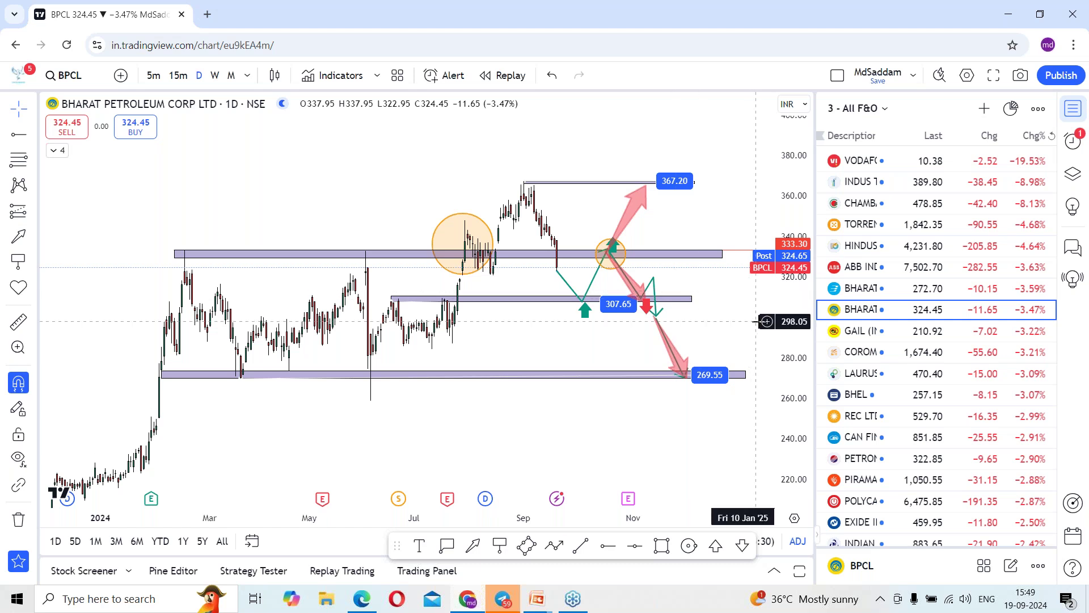
drag(784, 346, 784, 350)
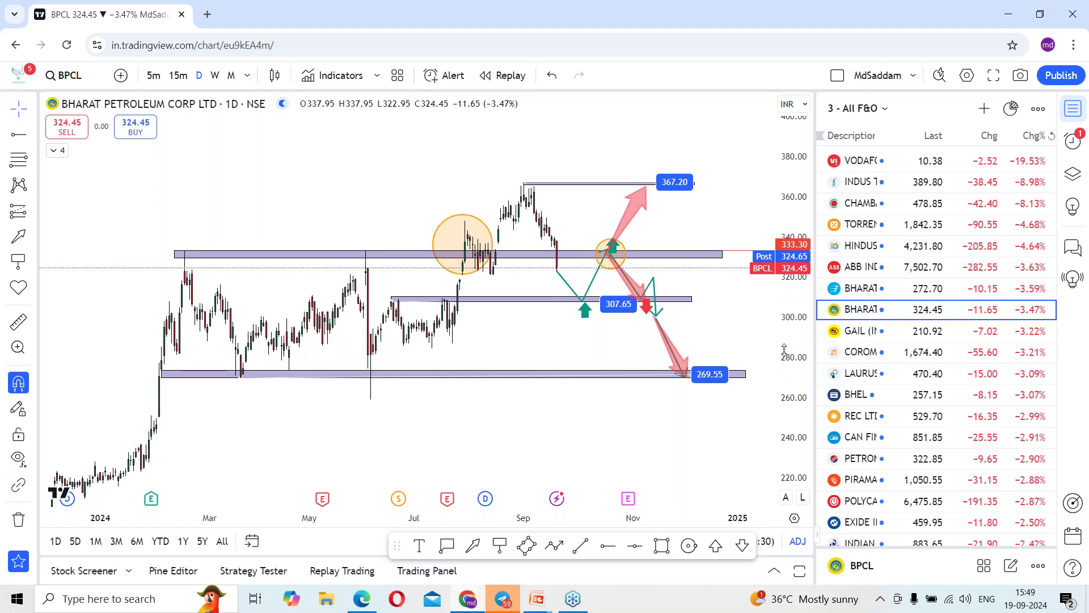